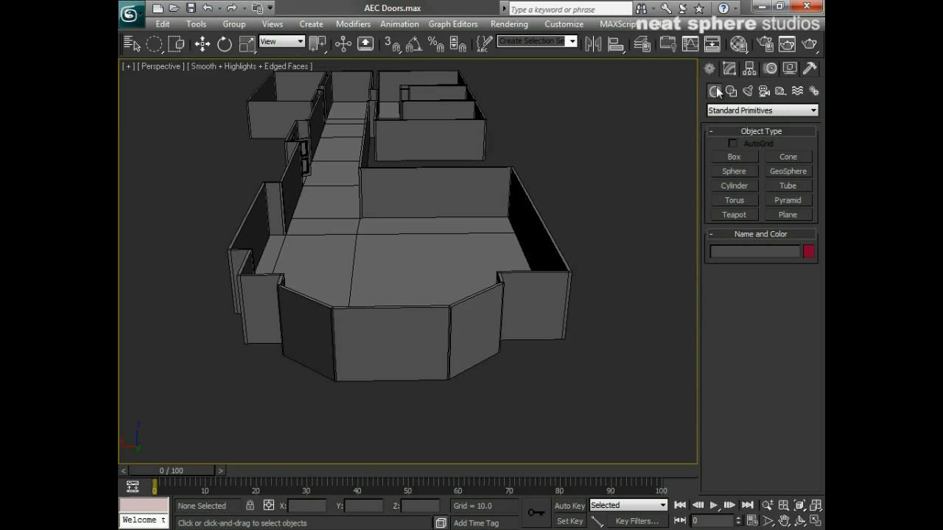
Create a sliding window in front of the bay wall, about 317 wide, 67 deep and 379 high
left_click(721, 112)
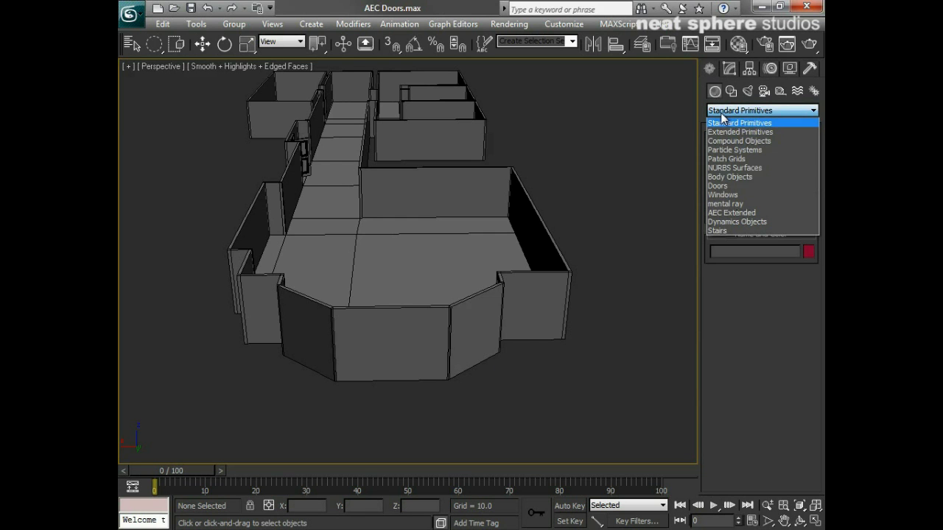
left_click(724, 195)
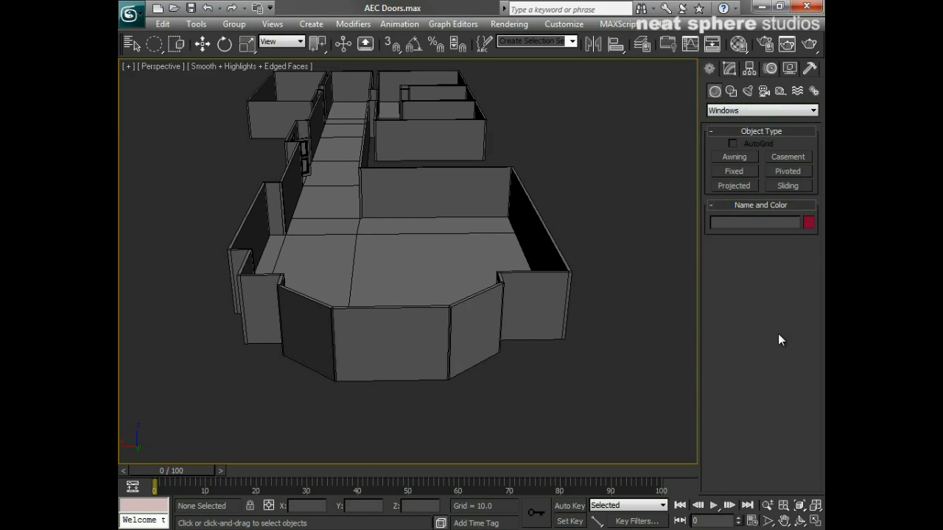
left_click(787, 187)
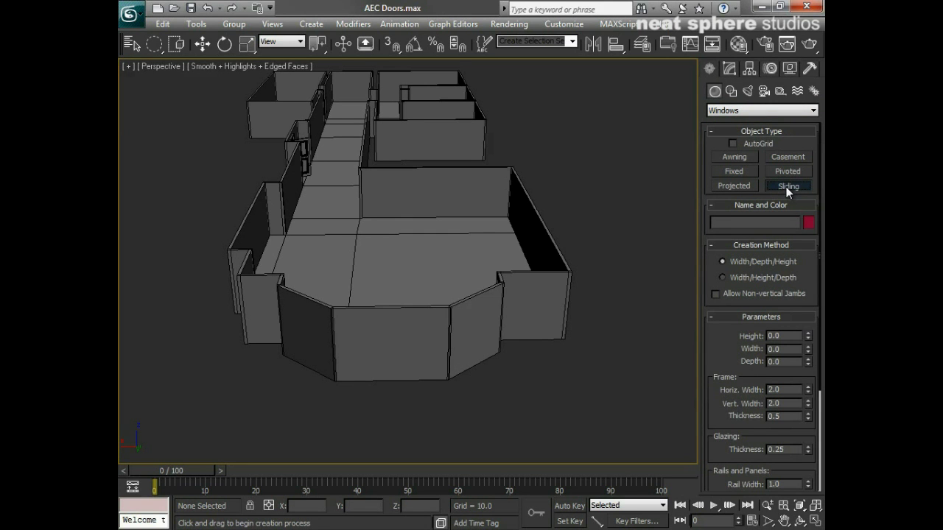
left_click(378, 419)
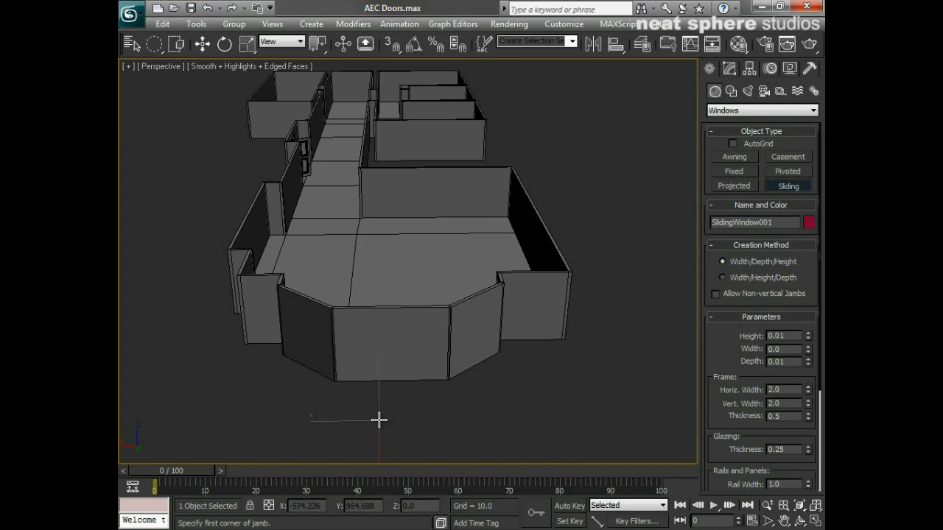
left_click_drag(379, 420, 498, 418)
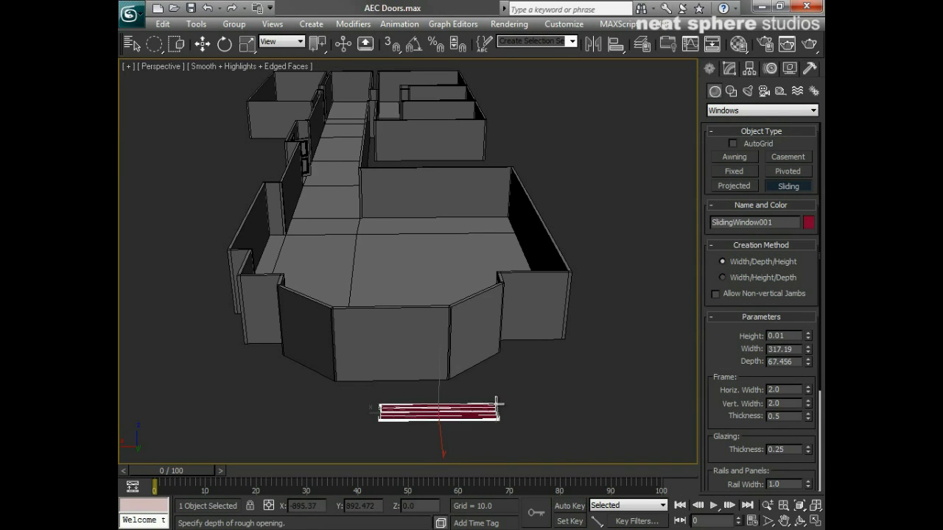
left_click(496, 397)
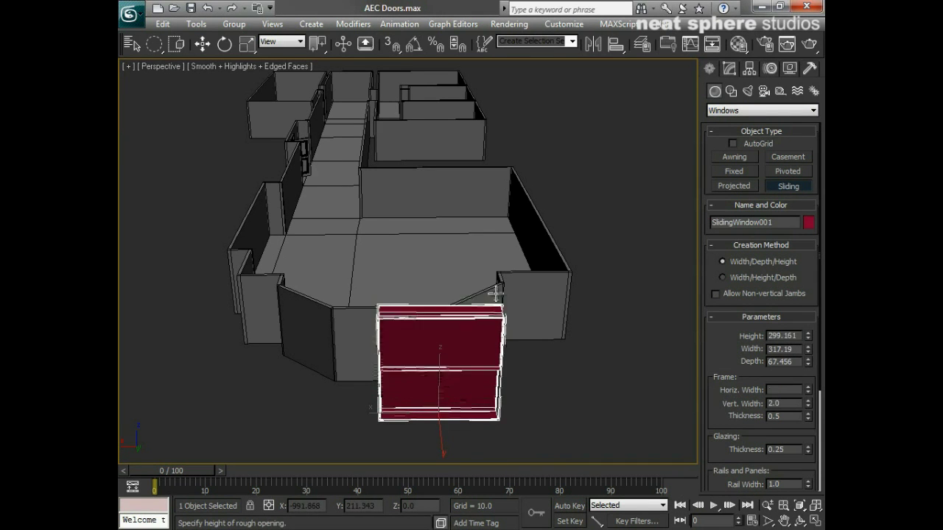
left_click(496, 266)
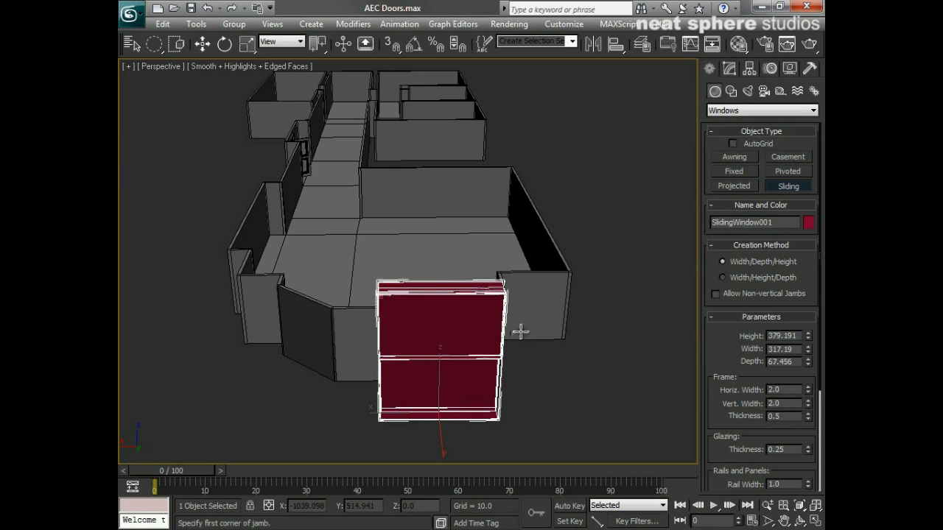
right_click(539, 365)
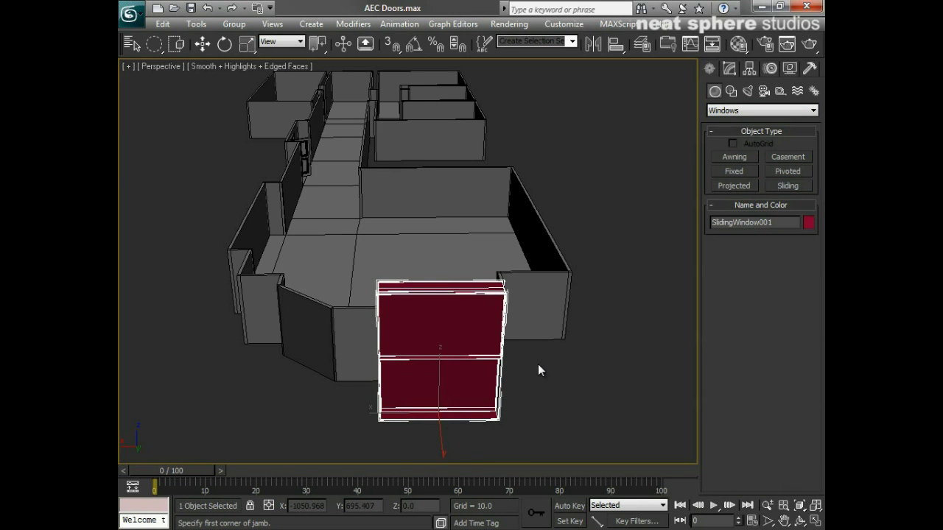
Resize the sliding window to height 223.723, width 158.595 and depth 24.284
middle_click_drag(538, 364, 483, 369, "alt")
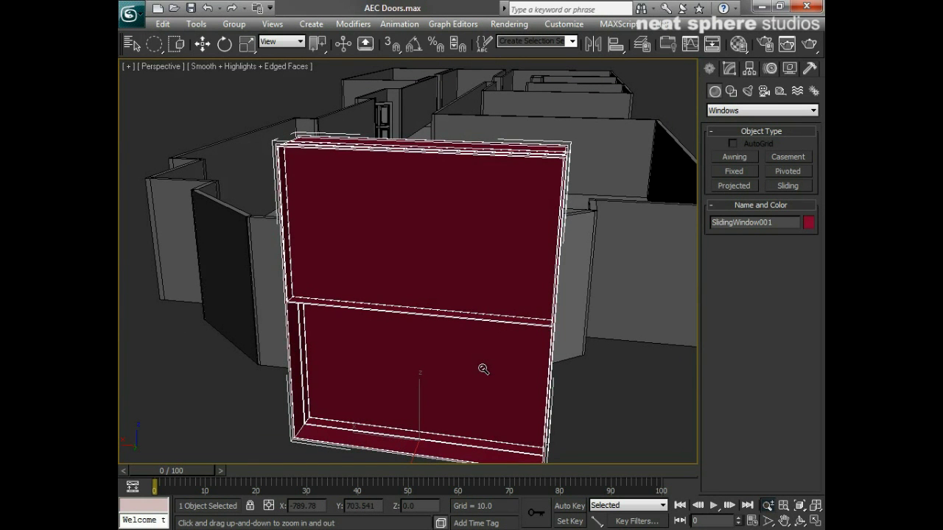
middle_click_drag(412, 359, 501, 328, "alt")
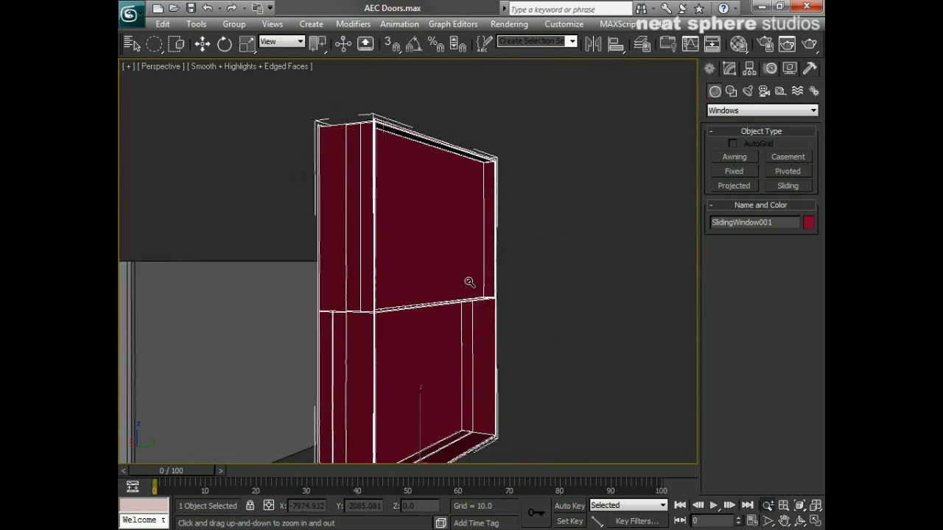
mouse_move(469, 282)
left_mouse_down()
mouse_move(469, 303)
mouse_move(470, 285)
left_mouse_up()
middle_click_drag(511, 304, 556, 285, "alt")
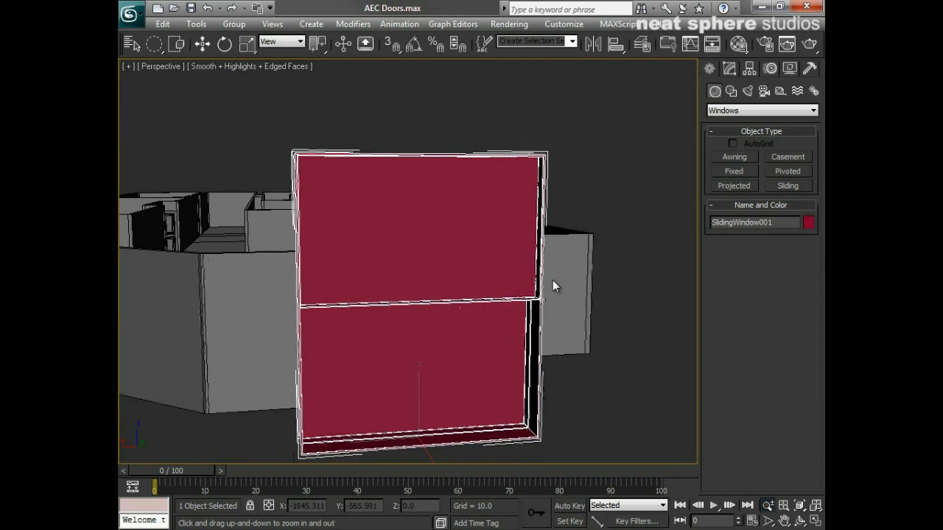
left_click(731, 69)
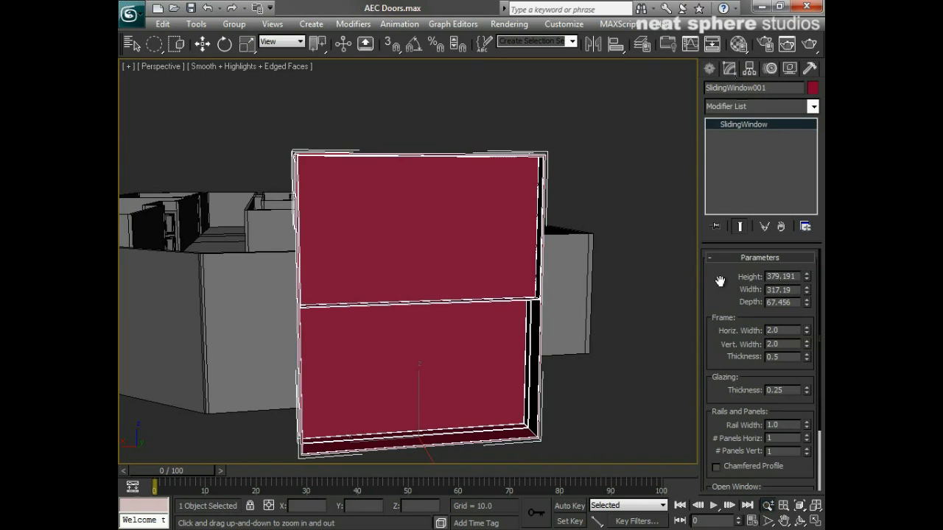
left_click_drag(807, 277, 797, 327)
middle_click_drag(486, 328, 557, 333, "alt")
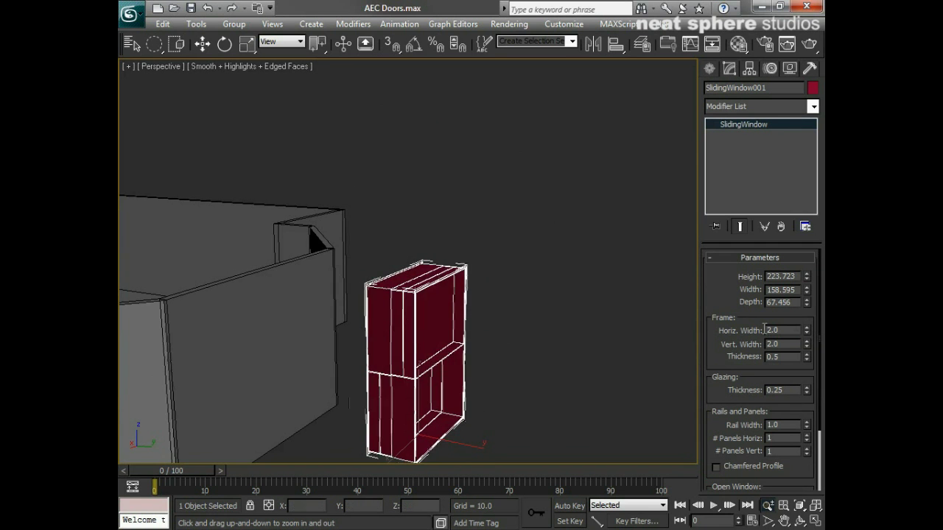
left_click_drag(807, 304, 806, 349)
Set the window frame's horizontal width to 9.2 and its vertical width to 8.18
middle_click_drag(551, 391, 495, 403, "alt")
scroll(494, 386, "up", 3)
scroll(495, 392, "down", 1)
left_click_drag(496, 393, 501, 322)
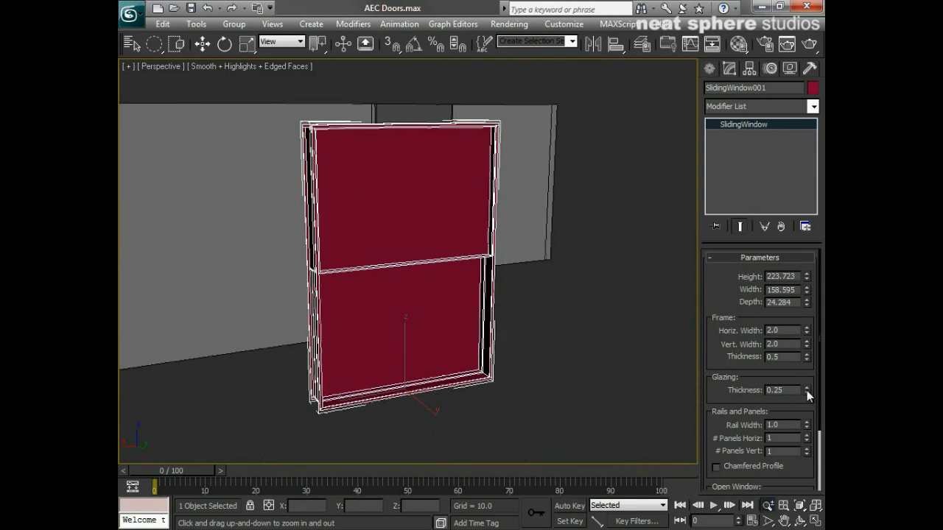
left_click_drag(806, 330, 810, 217)
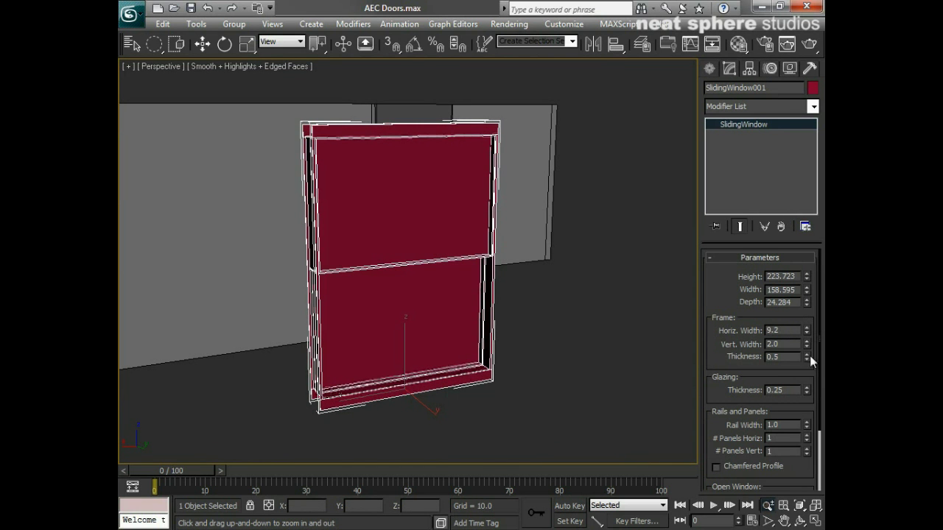
left_click_drag(808, 345, 777, 131)
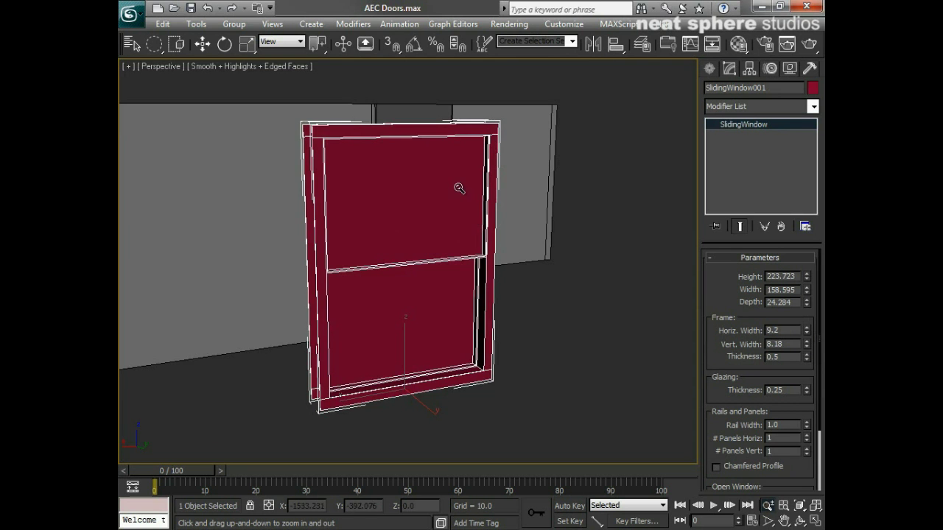
Set the window frame's thickness to 5.748
middle_click_drag(526, 236, 506, 247, "alt")
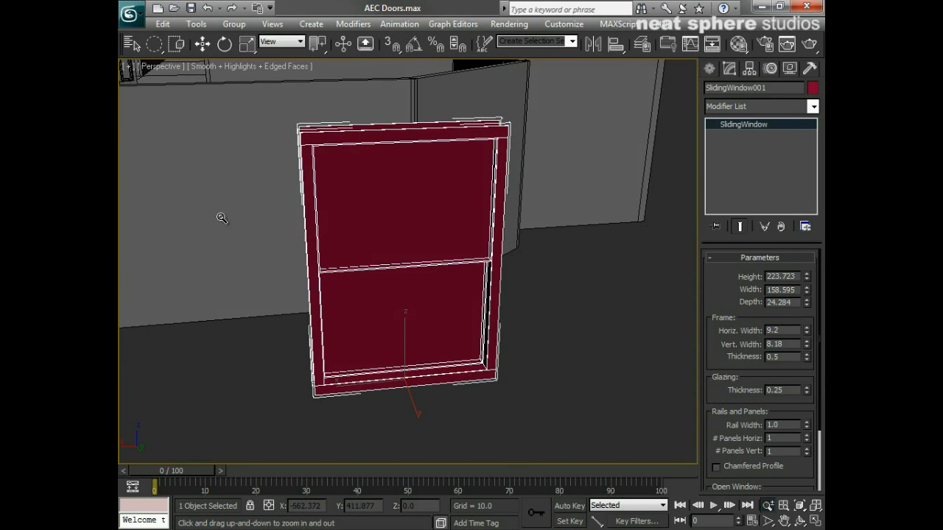
middle_click_drag(610, 313, 499, 305, "alt")
scroll(490, 292, "up", 6)
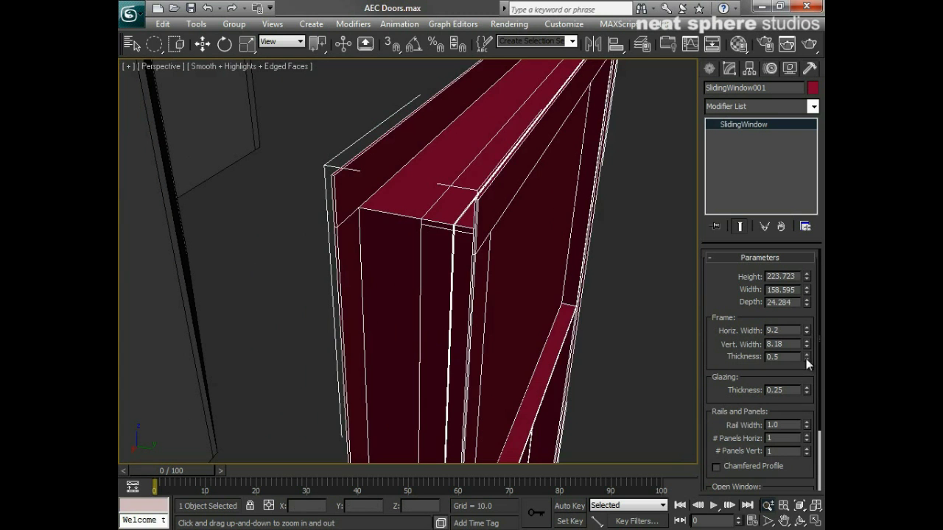
left_click_drag(806, 358, 805, 317)
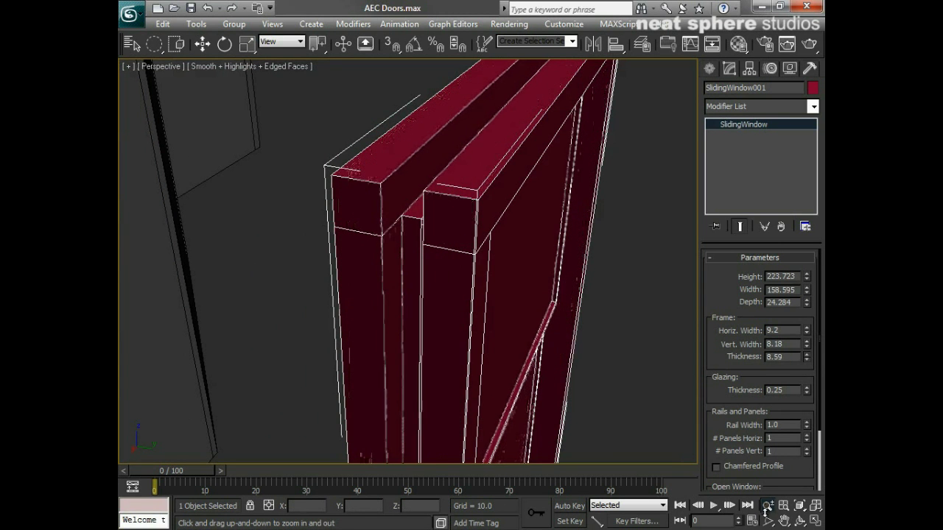
left_click_drag(766, 514, 767, 520)
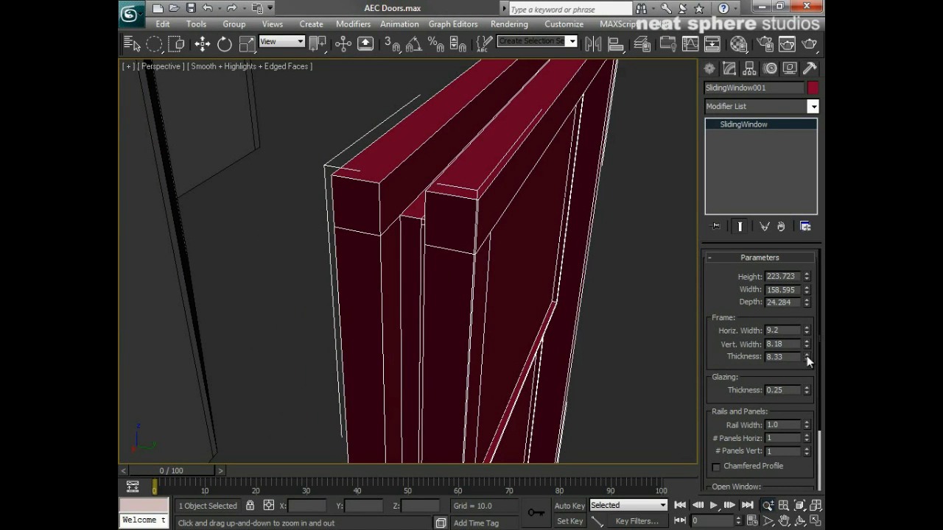
left_click_drag(807, 359, 806, 377)
Set the window's glazing thickness to 0.5
scroll(647, 312, "down", 6)
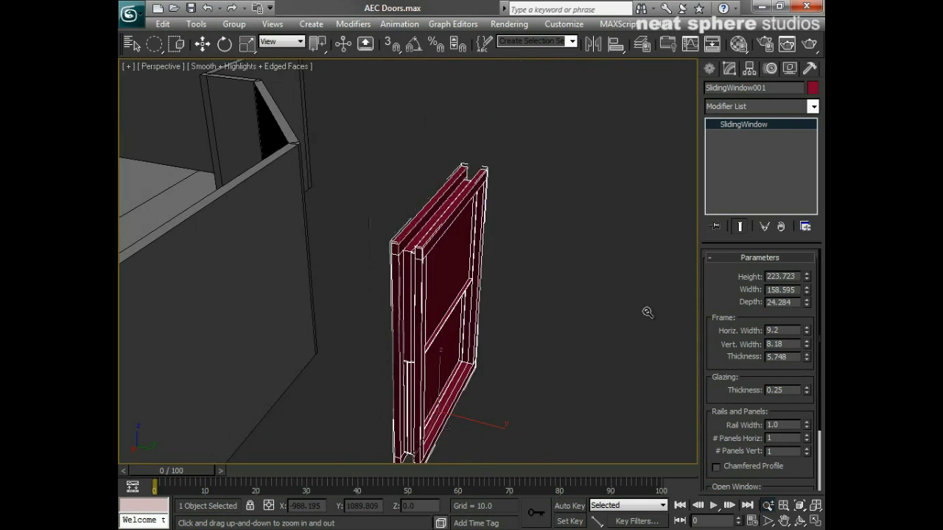
left_click_drag(607, 357, 557, 343, "alt")
middle_click_drag(558, 343, 549, 330)
scroll(551, 339, "up", 5)
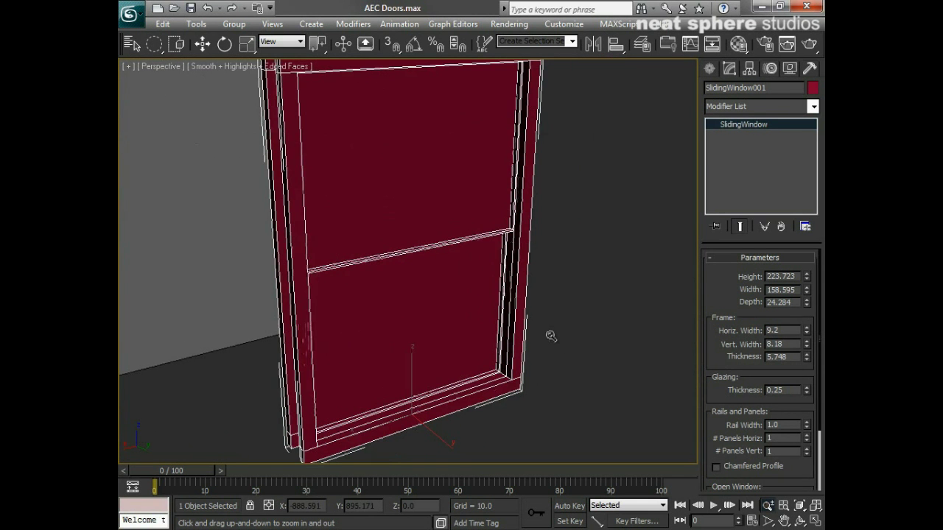
left_click_drag(713, 398, 734, 350)
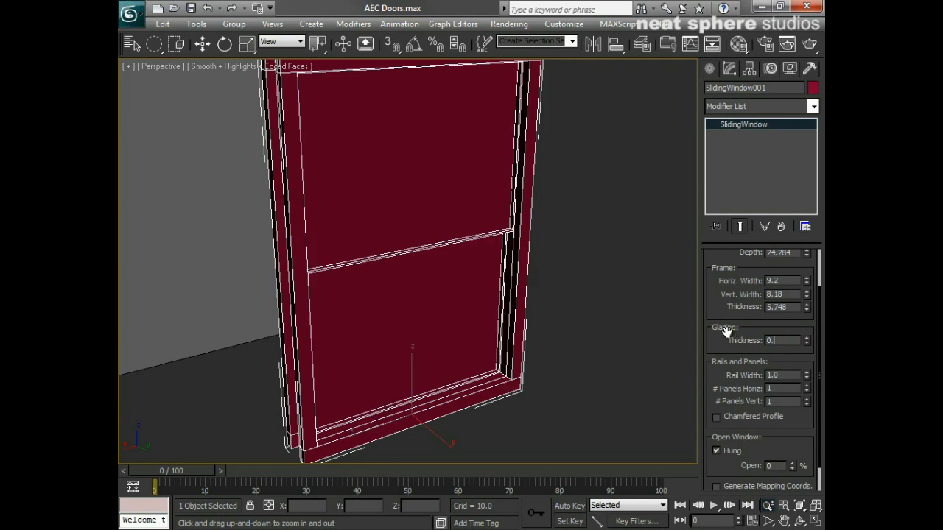
type("5")
key("Return")
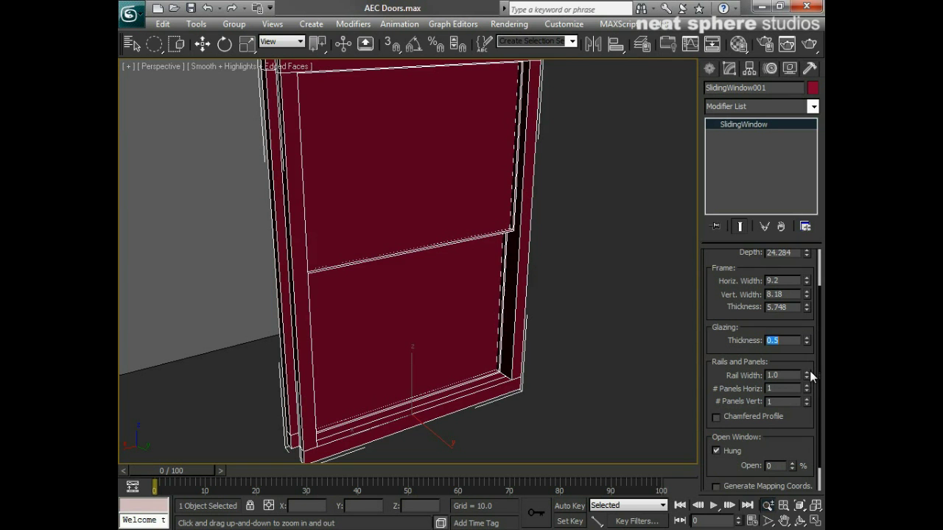
Set the window's rail width to 9.1 and the number of horizontal panels to 2
left_click_drag(806, 376, 785, 524)
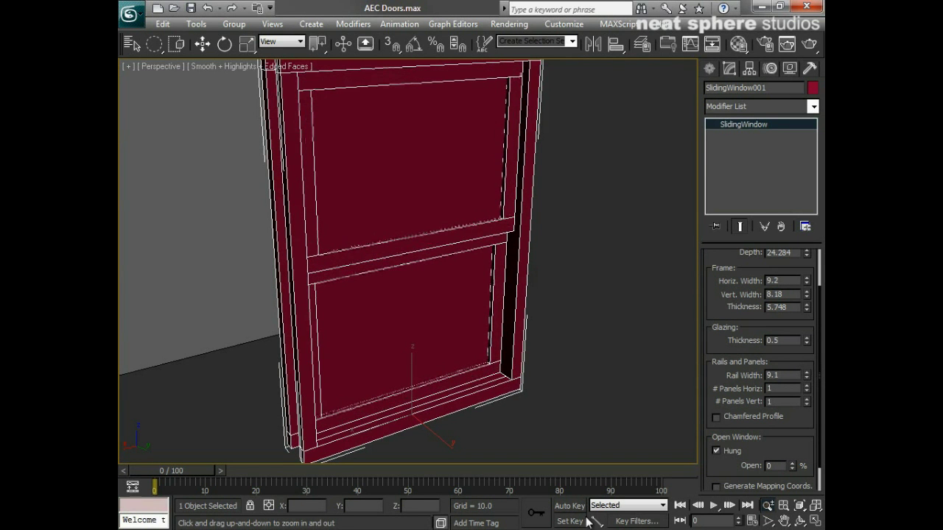
middle_click_drag(557, 380, 590, 393, "alt")
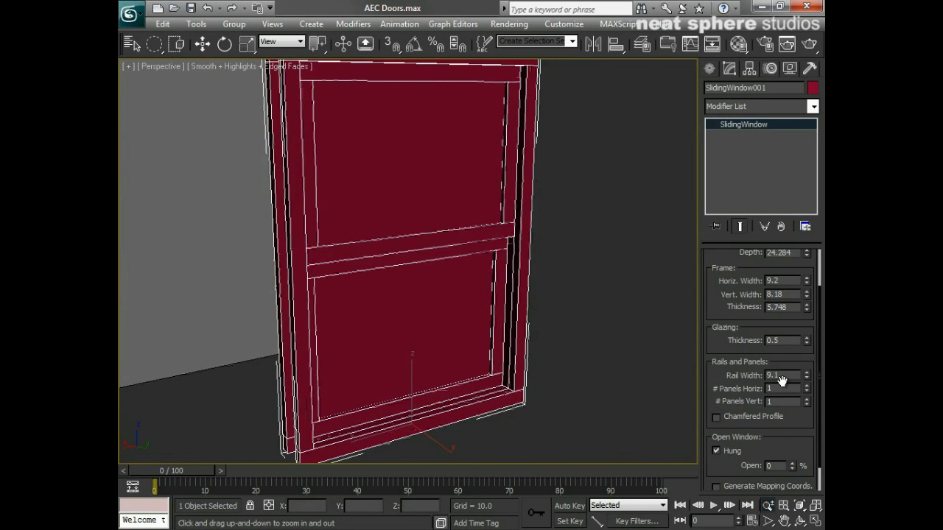
left_click(806, 385)
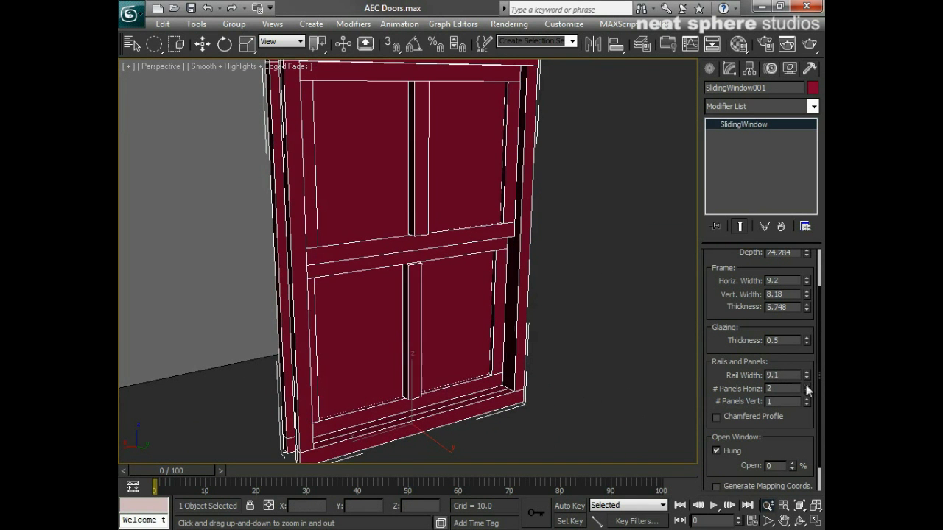
Try 2 vertical panels on the window, and set the vertical panel count back to 1
mouse_move(536, 313)
middle_mouse_down("alt")
mouse_move(487, 319)
mouse_move(524, 303)
middle_mouse_up("alt")
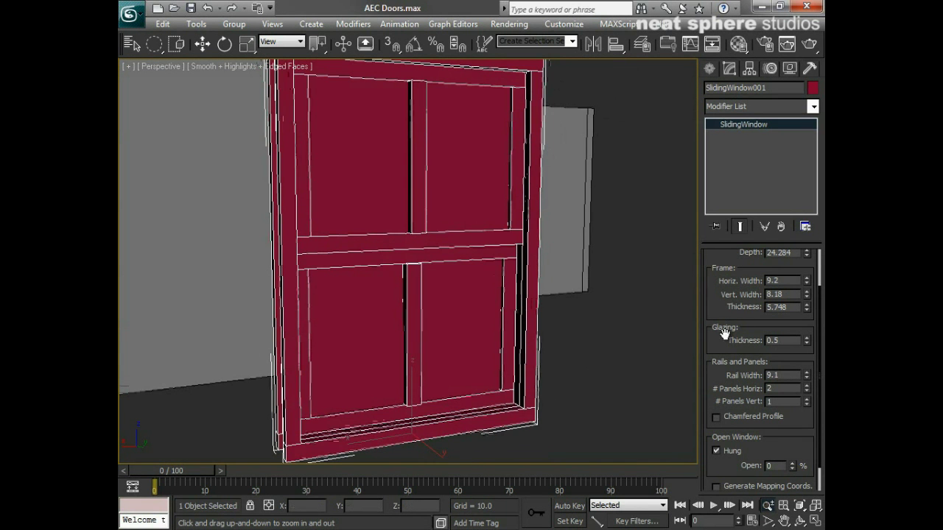
left_click(806, 399)
mouse_move(604, 360)
middle_mouse_down("alt")
mouse_move(525, 359)
mouse_move(614, 360)
middle_mouse_up("alt")
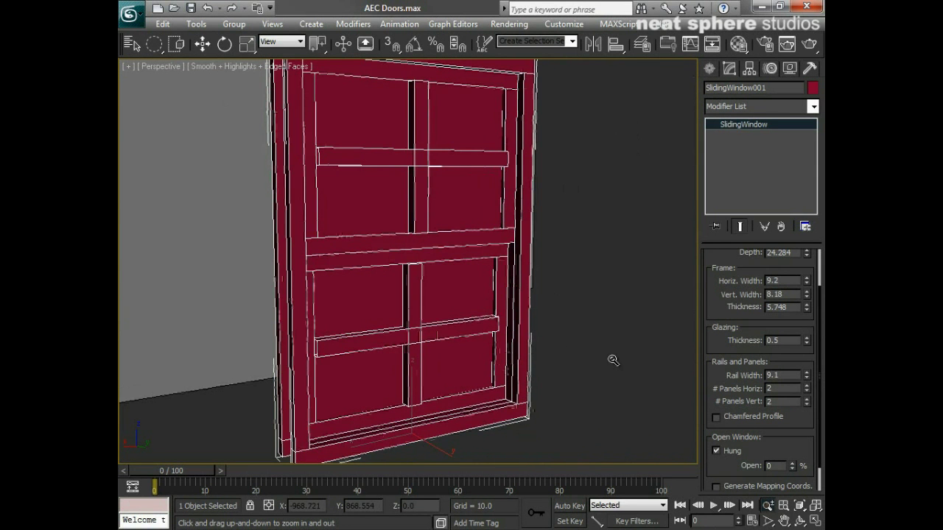
left_click(808, 403)
mouse_move(564, 316)
left_mouse_down()
mouse_move(564, 330)
mouse_move(566, 322)
left_mouse_up()
middle_click_drag(566, 322, 542, 326, "alt")
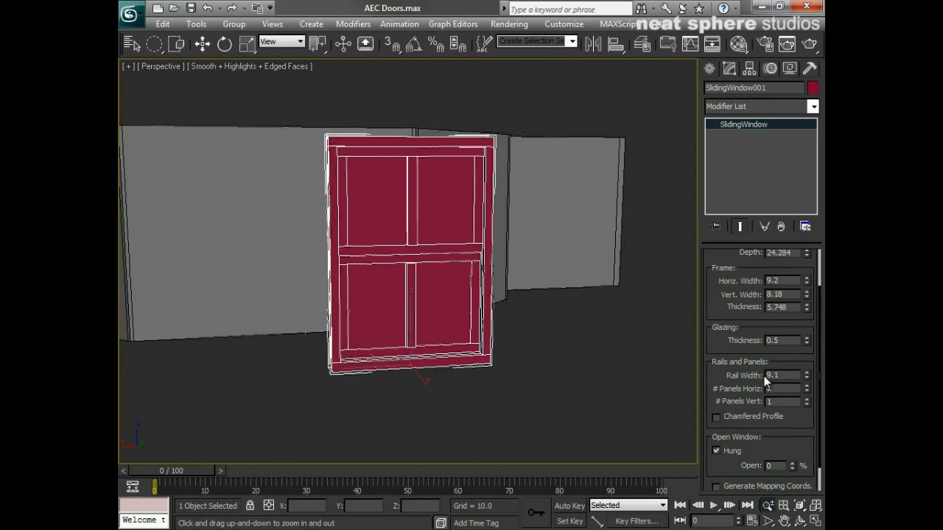
Preview the window's opening percentage and chamfered rail profile, and restore 0% open with the chamfer disabled
mouse_move(791, 468)
left_mouse_down()
mouse_move(786, 416)
mouse_move(774, 474)
left_mouse_up()
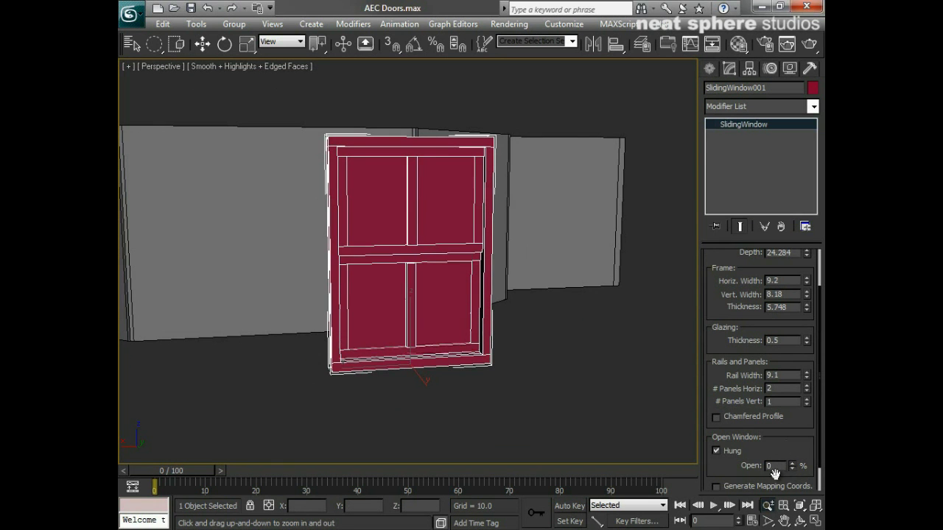
left_click(715, 417)
scroll(449, 364, "up", 5)
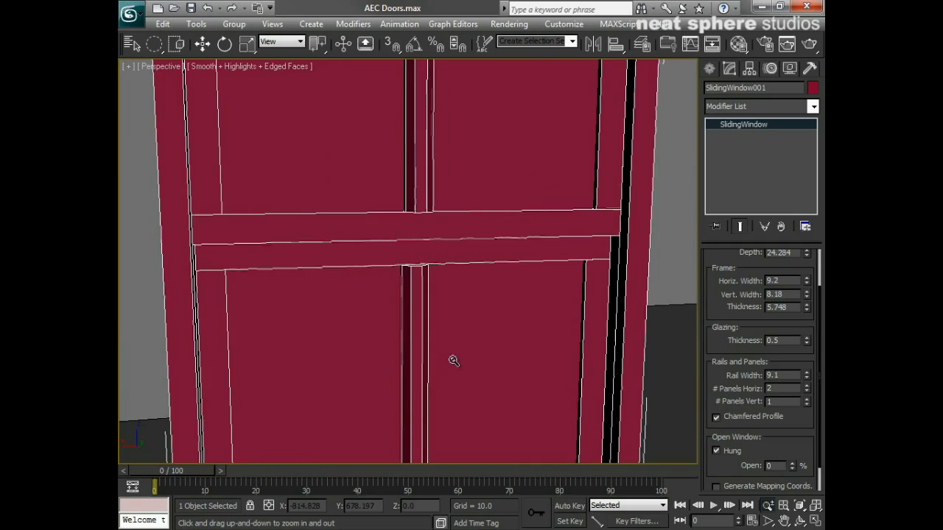
middle_click_drag(454, 361, 489, 363, "alt")
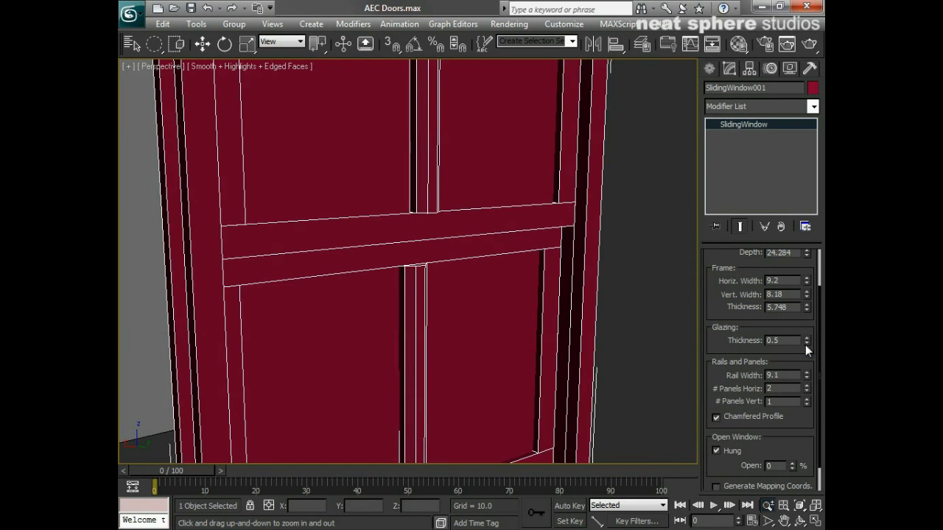
left_click(716, 417)
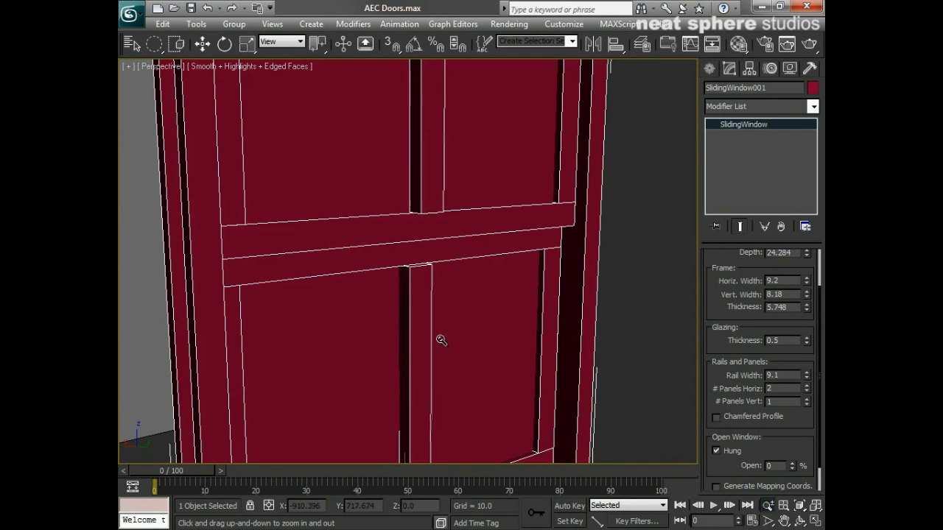
mouse_move(457, 295)
left_mouse_down()
mouse_move(460, 260)
mouse_move(461, 308)
left_mouse_up()
middle_click_drag(461, 308, 433, 315, "alt")
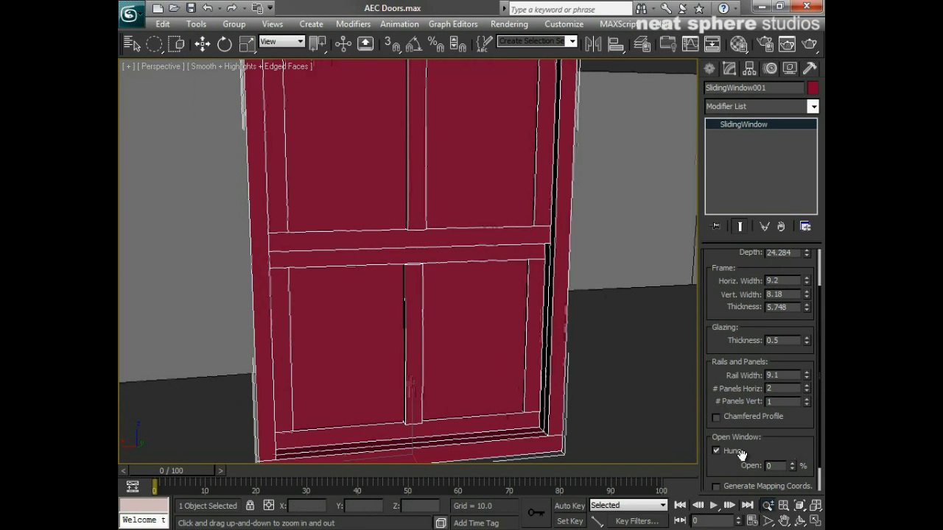
Enable generated mapping coordinates for the sliding window and reset its frame thickness to 0.0
left_click(714, 487)
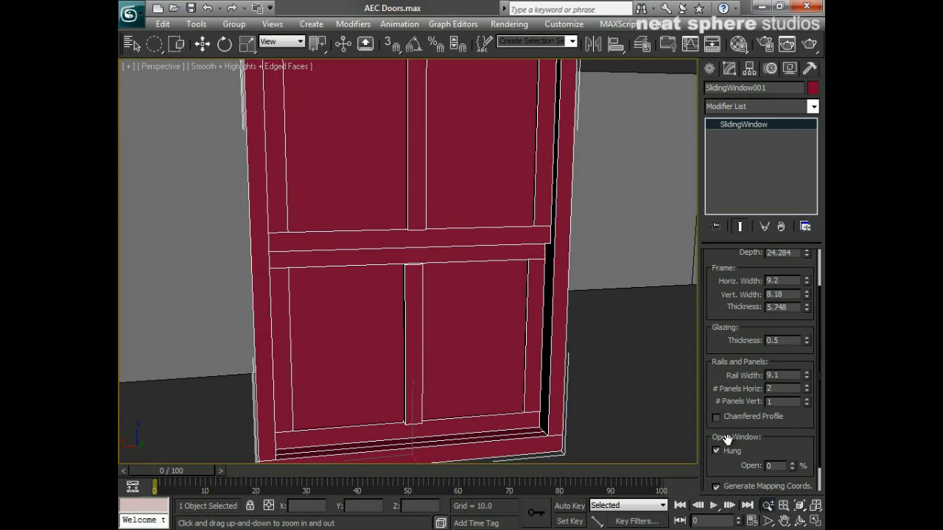
right_click(807, 309)
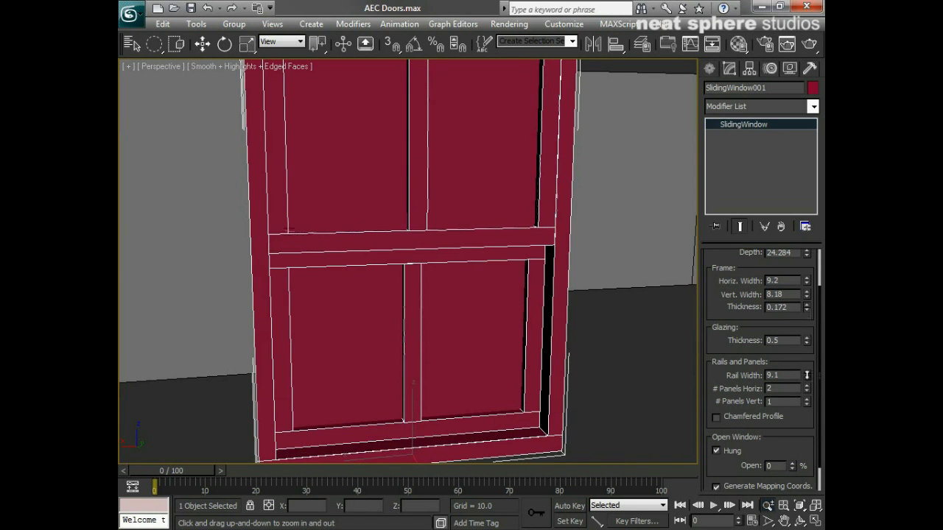
middle_click_drag(359, 350, 374, 388, "alt")
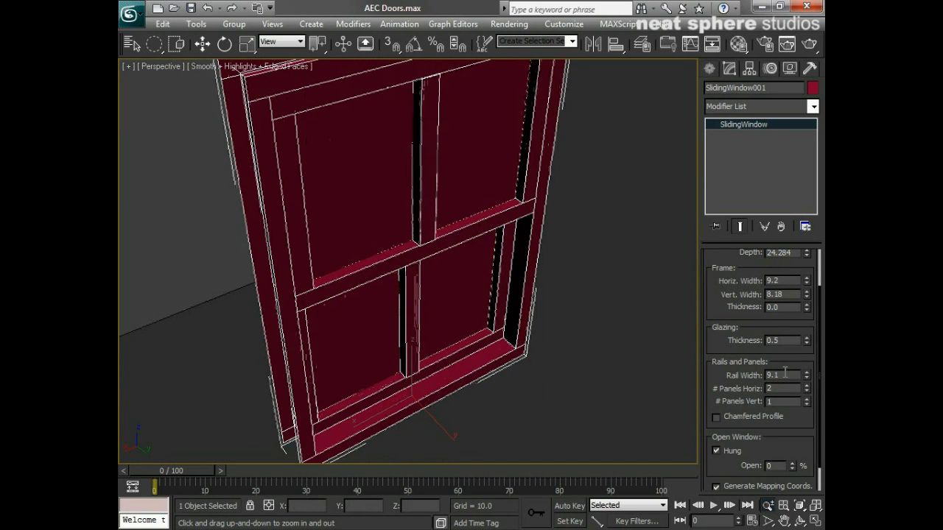
scroll(475, 254, "down", 8)
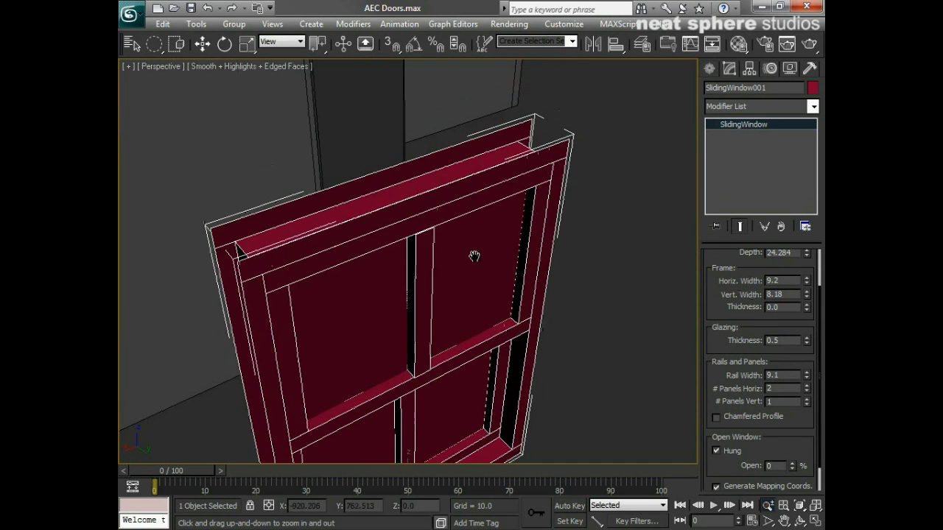
middle_click_drag(455, 280, 417, 287, "alt")
right_click(413, 300)
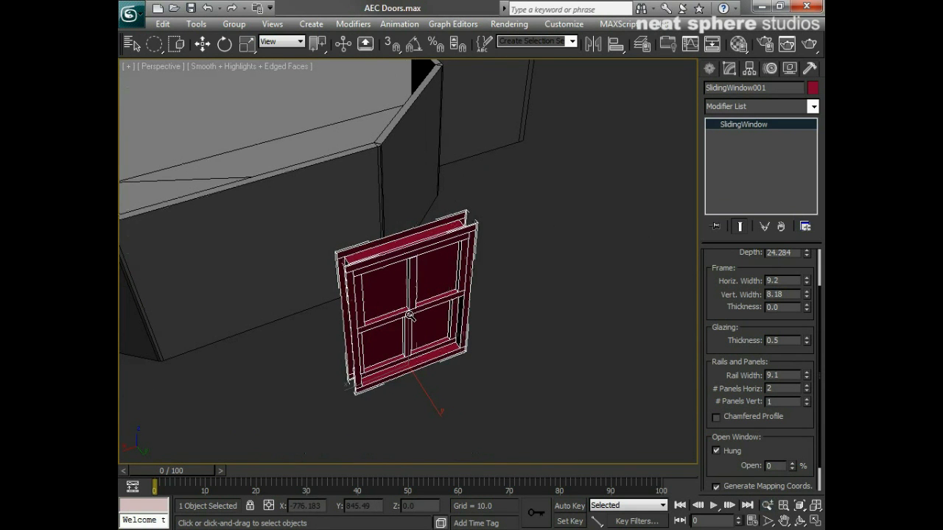
Create an awning window beside the sliding window, about 234 wide, 40 deep and 262 high
left_click(708, 69)
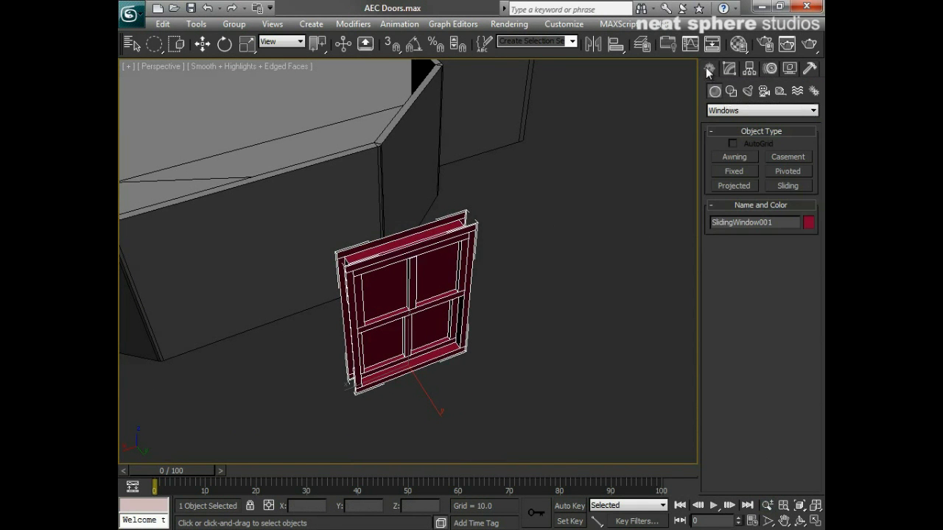
left_click(734, 157)
middle_click_drag(560, 371, 495, 372, "alt")
left_click_drag(396, 367, 572, 358)
left_click(567, 332)
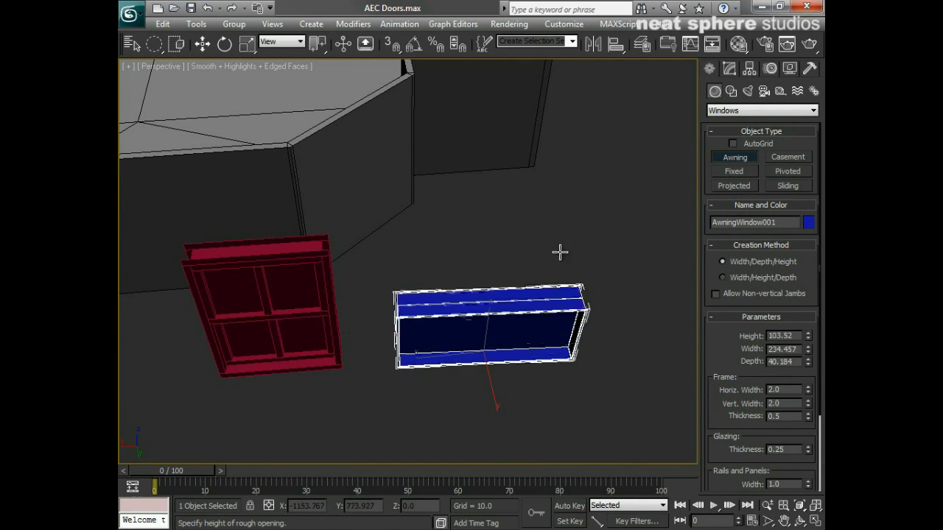
left_click(567, 142)
Set the awning window's opening to 15%
left_click_drag(717, 351, 719, 314)
middle_click_drag(581, 358, 599, 331, "alt")
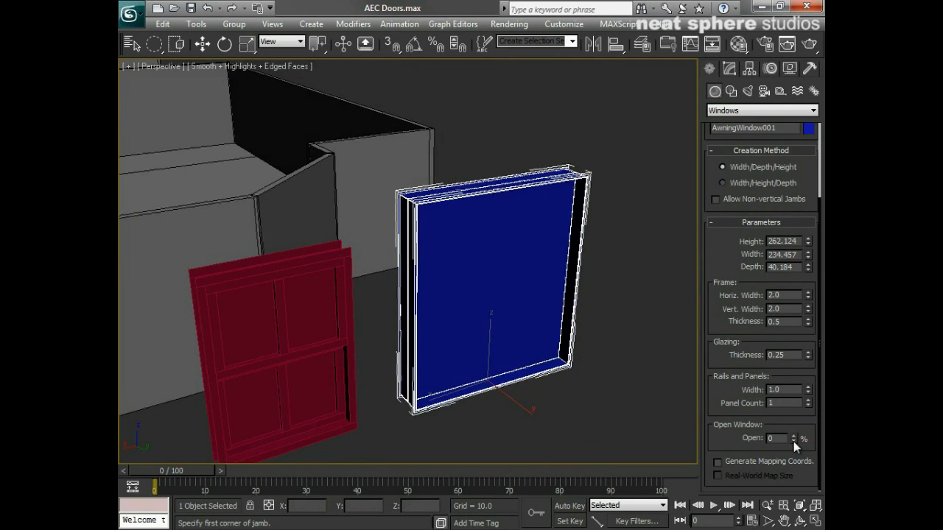
left_click_drag(794, 441, 764, 431)
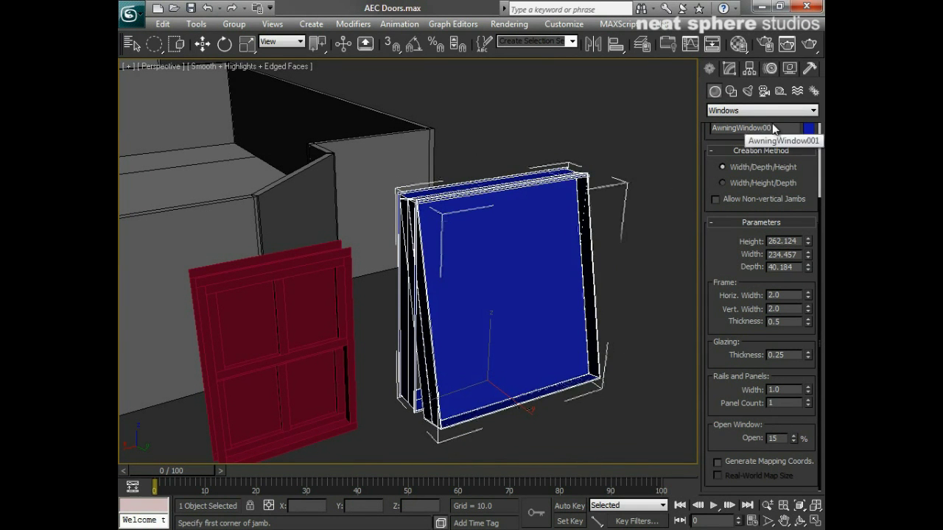
Create a fixed window beside the awning window, about 242 wide, 65 deep and 304 high
left_click_drag(704, 148, 708, 192)
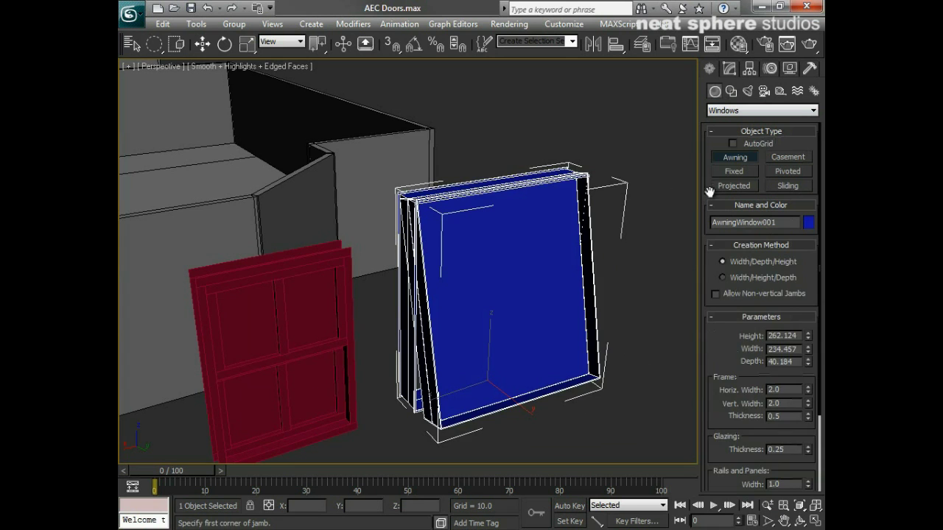
left_click(734, 172)
middle_click_drag(655, 336, 488, 347)
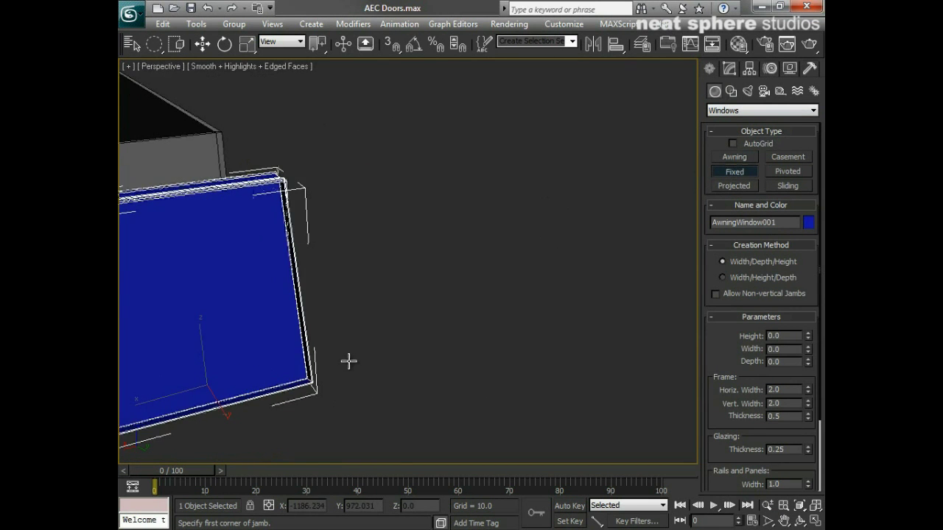
left_click_drag(349, 361, 499, 324)
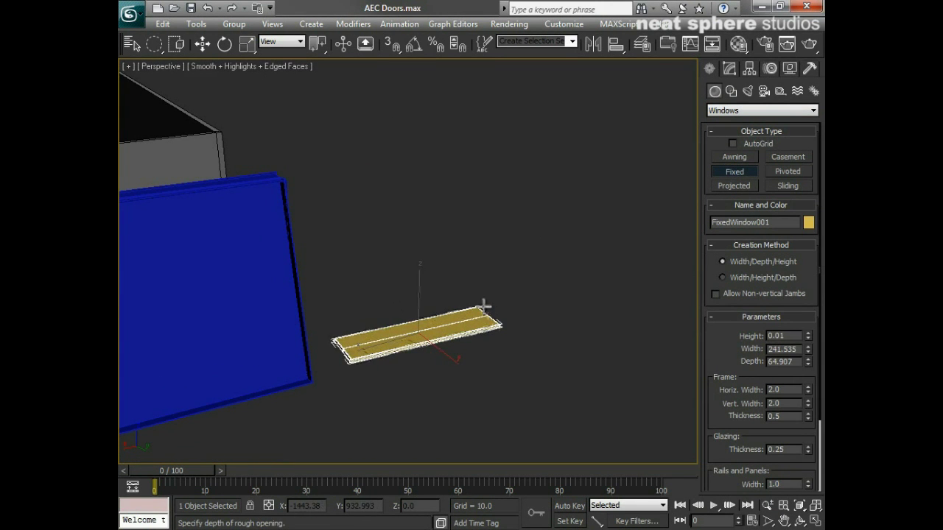
left_click(478, 302)
left_click(458, 112)
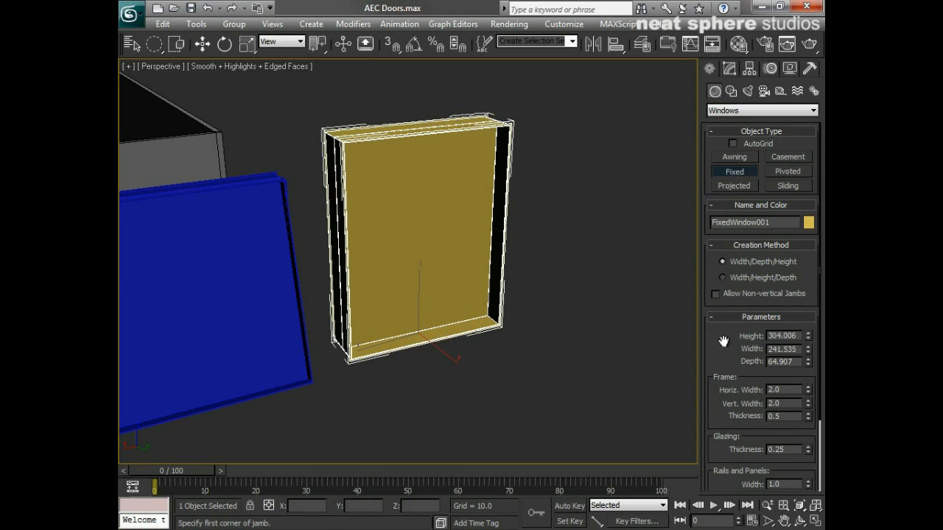
Give the fixed window 2 horizontal panels and a rail width of 13.82
scroll(723, 331, "down", 3)
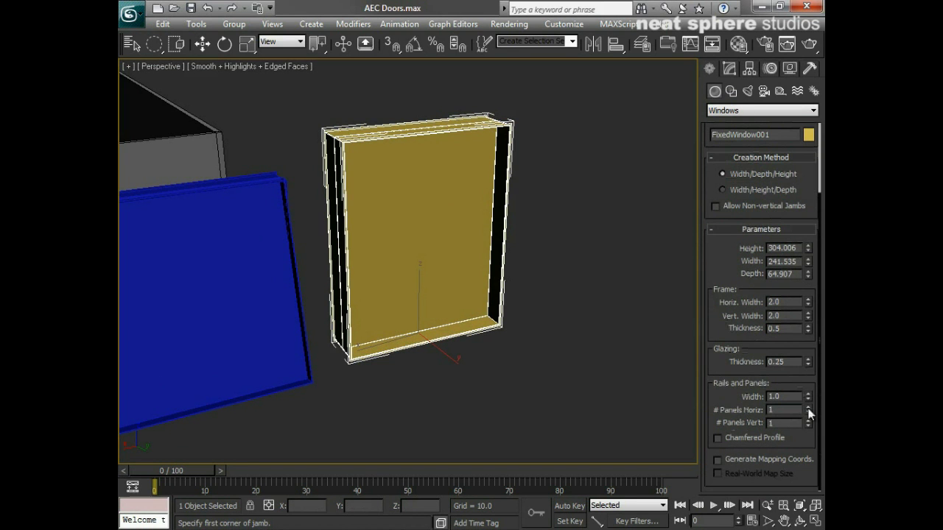
left_click_drag(808, 407, 665, 228)
mouse_move(540, 328)
middle_mouse_down("alt")
mouse_move(419, 313)
mouse_move(435, 331)
mouse_move(529, 332)
middle_mouse_up("alt")
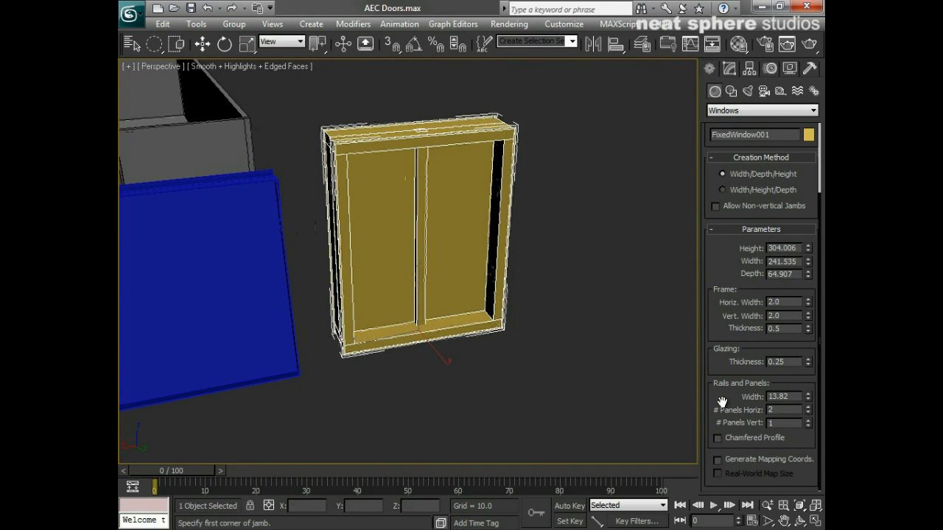
Create a projected window in front of the sliding window, about 131 wide, 53 deep and 243 high
left_click_drag(719, 263, 720, 413)
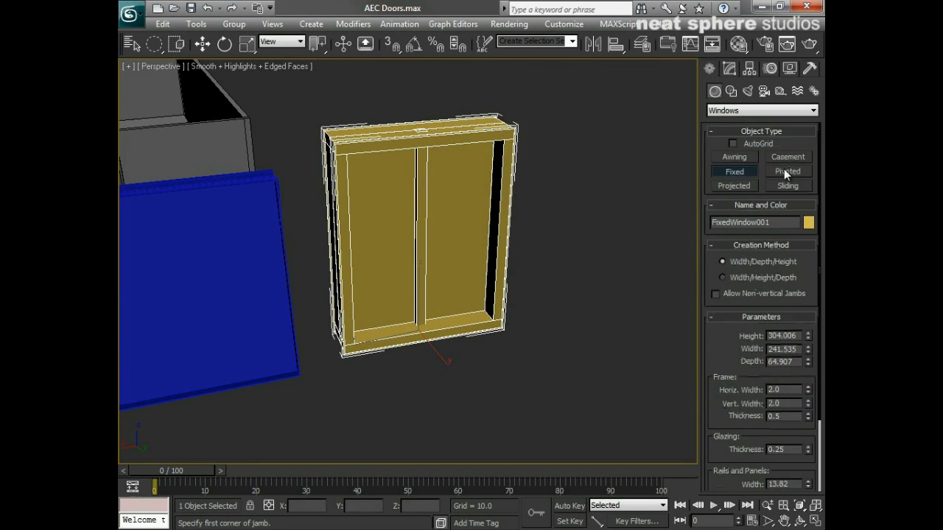
left_click(742, 185)
middle_click_drag(428, 325, 497, 315)
scroll(498, 314, "down", 2)
left_click_drag(393, 373, 455, 360)
left_click(445, 344)
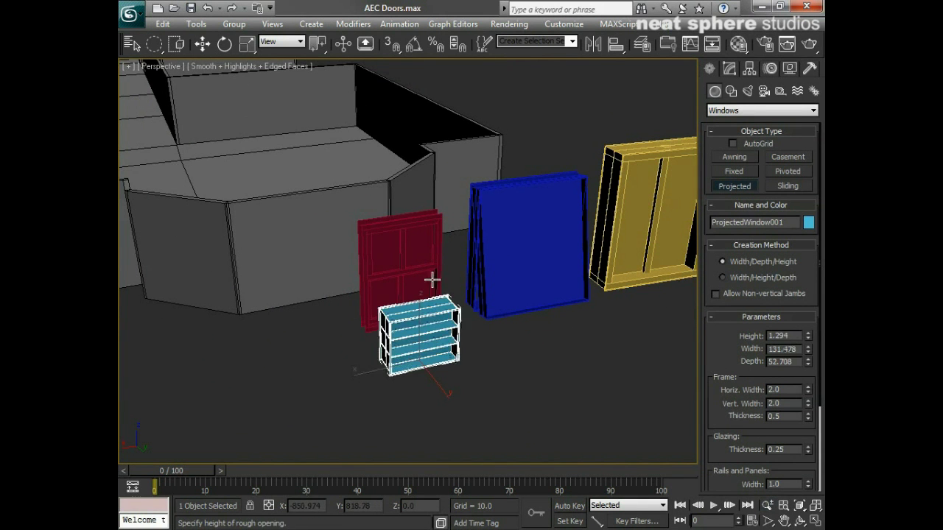
left_click(469, 237)
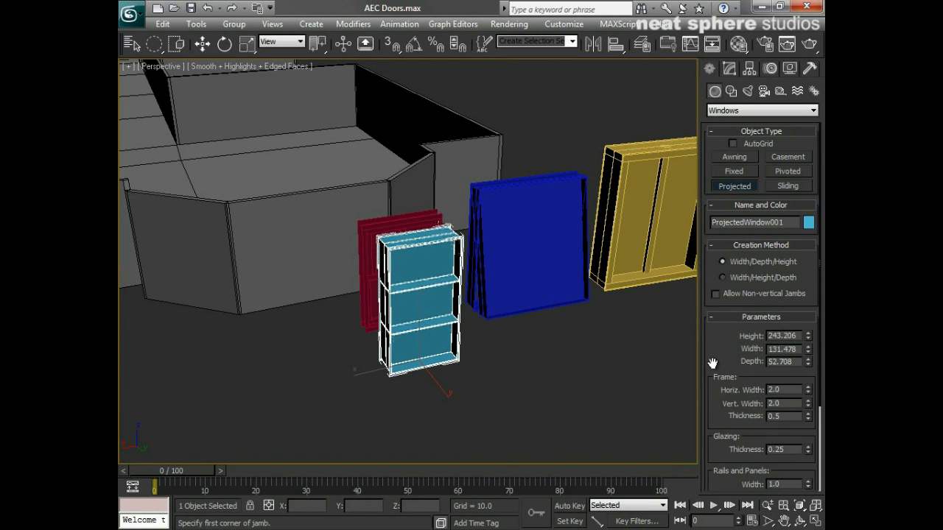
Set the projected window's opening to 34%
scroll(713, 361, "down", 3)
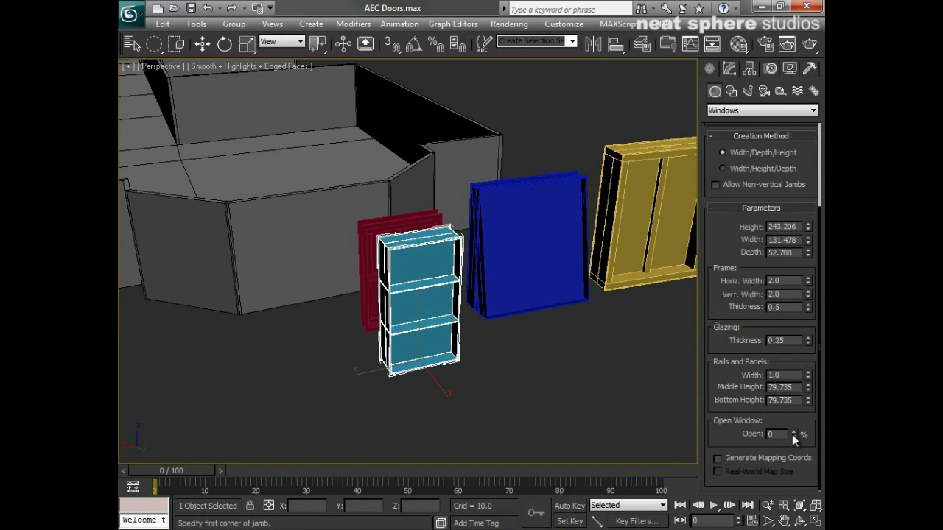
left_click_drag(792, 434, 784, 410)
middle_click_drag(436, 377, 454, 365, "alt")
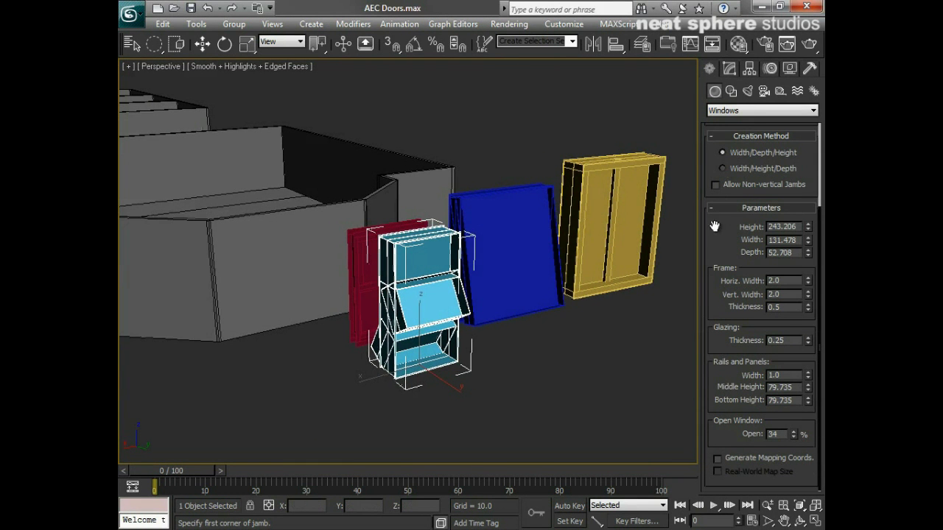
Create a pivoted window in front of the awning and fixed windows, about 203 wide, 48 deep and 330 high
scroll(729, 221, "up", 3)
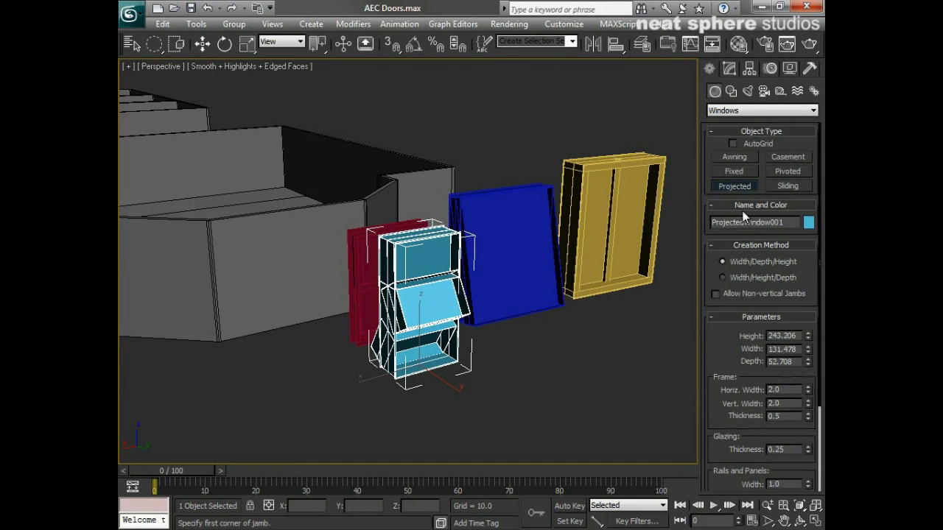
left_click(788, 171)
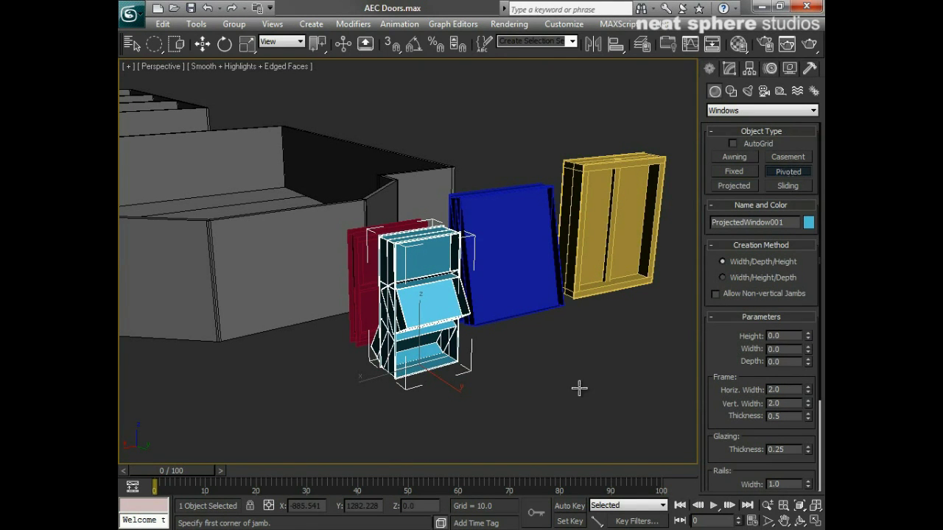
left_click_drag(537, 383, 625, 358)
left_click(616, 345)
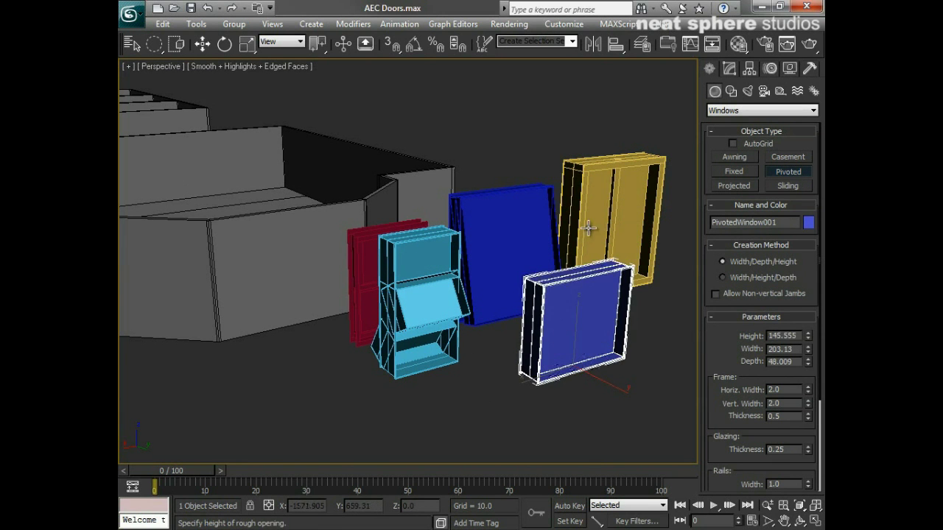
Set the pivoted window's opening to 24%, leaving vertical rotation off
scroll(710, 346, "down", 5)
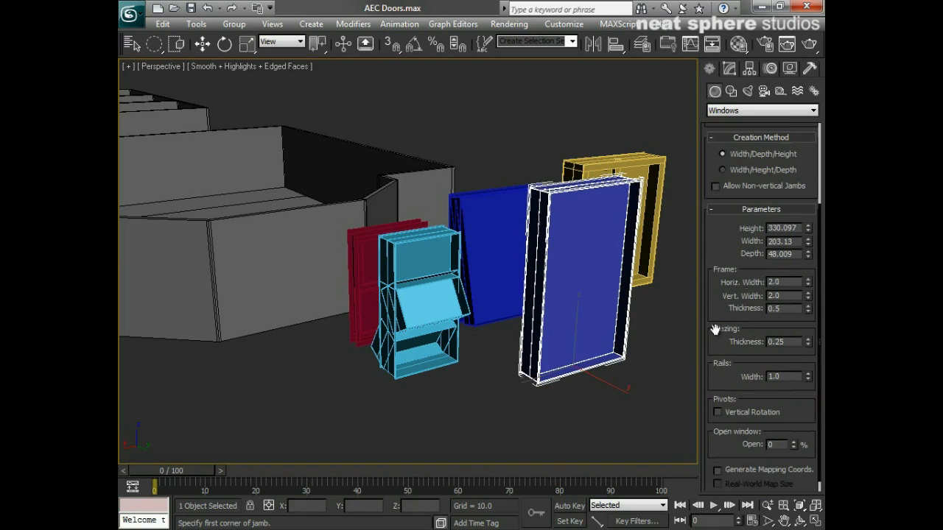
left_click_drag(793, 433, 790, 417)
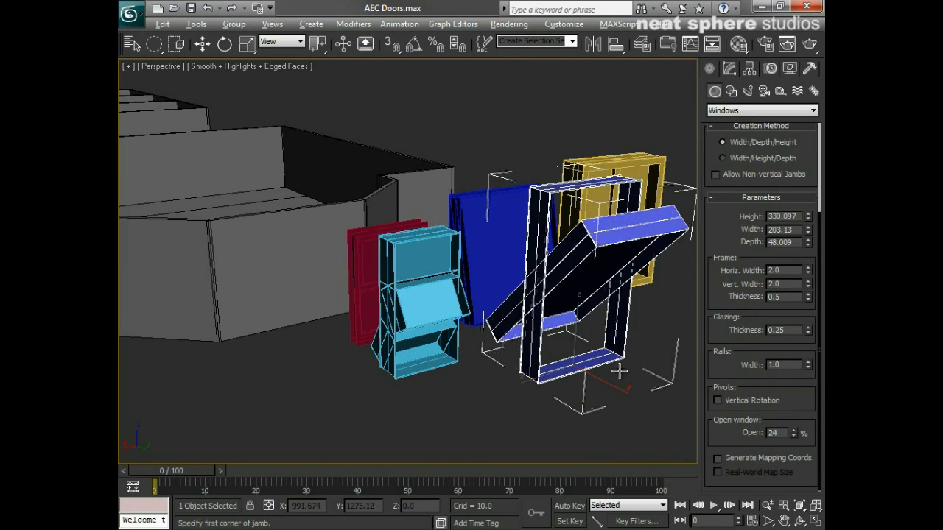
middle_click_drag(618, 371, 514, 366, "alt")
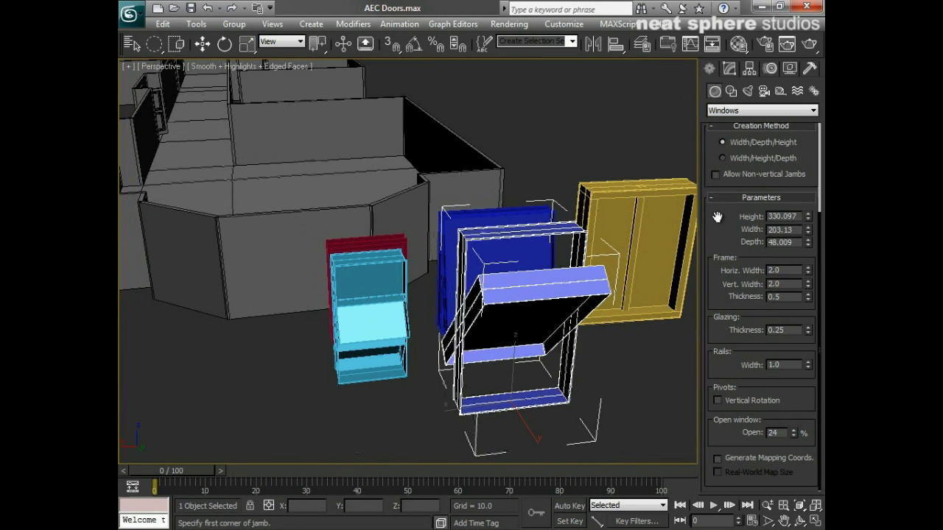
Select all five sample windows standing beside the house and delete them
scroll(717, 217, "up", 4)
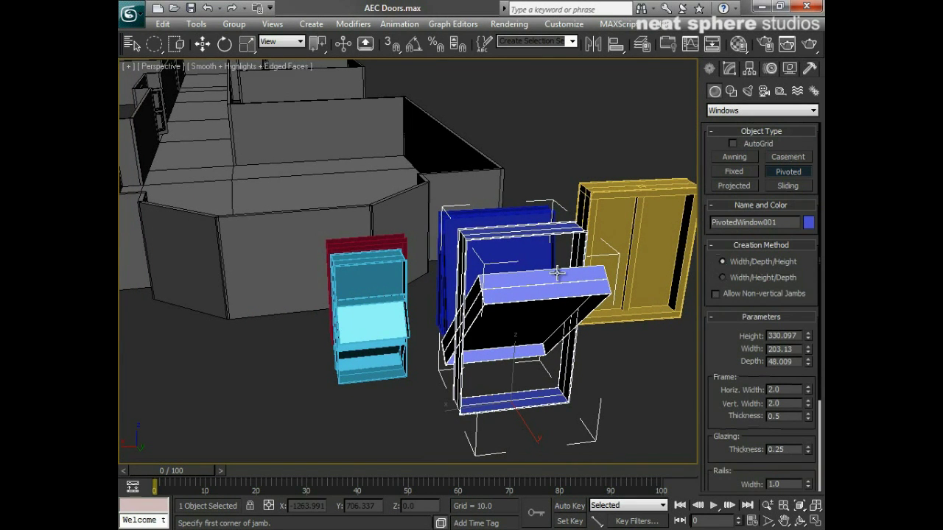
right_click(421, 393)
left_click(367, 419)
middle_click_drag(366, 418, 454, 314, "alt")
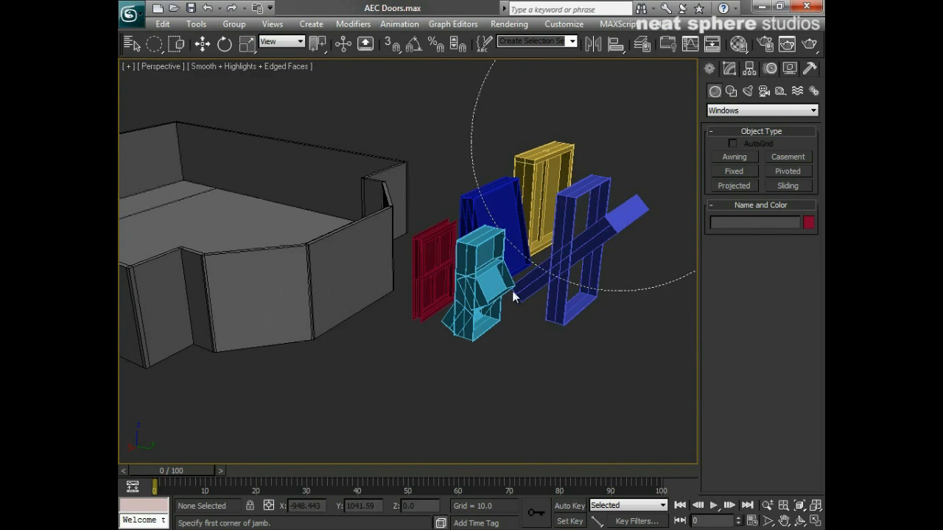
left_click_drag(512, 290, 492, 336)
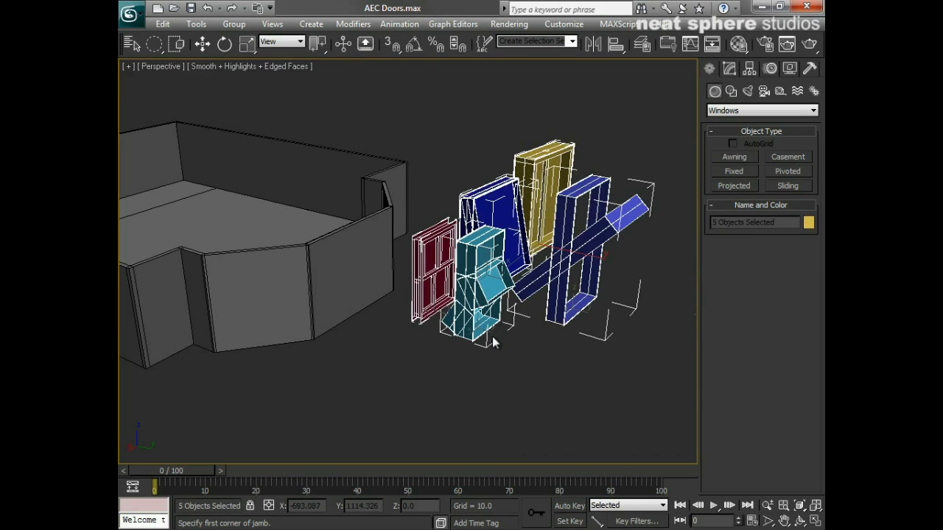
key("Delete")
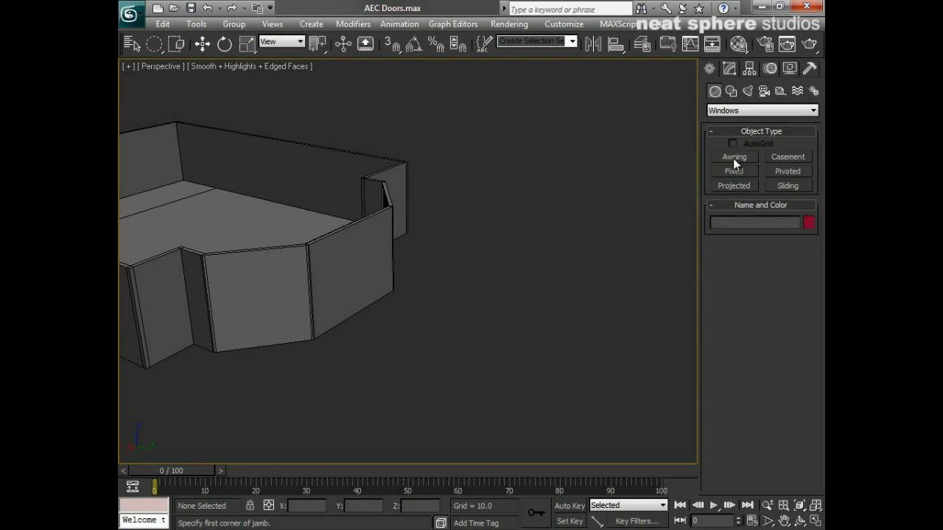
Create a sliding window about 132 wide and 10 deep, snapped to the base edge of the bay's front wall
left_click(787, 185)
middle_click_drag(557, 332, 421, 350, "alt")
middle_click_drag(255, 349, 448, 328)
scroll(357, 382, "up", 1)
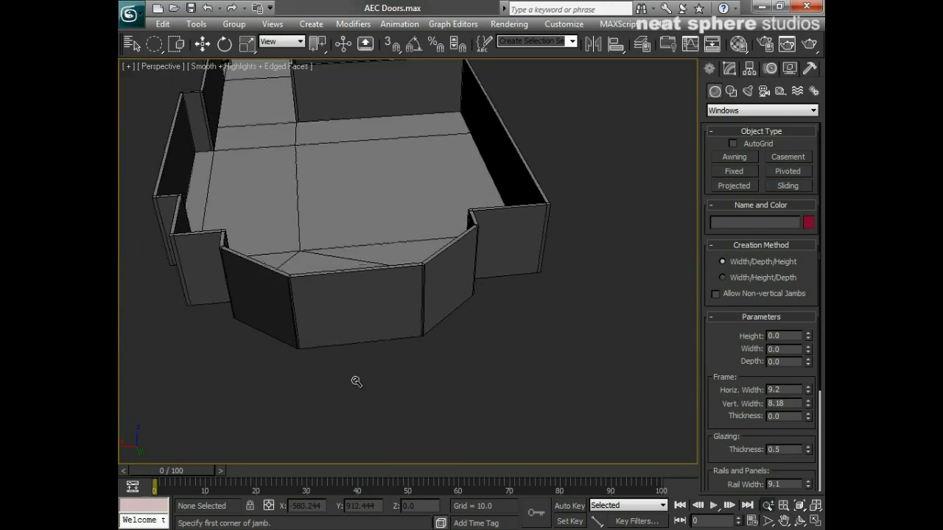
scroll(351, 371, "up", 6)
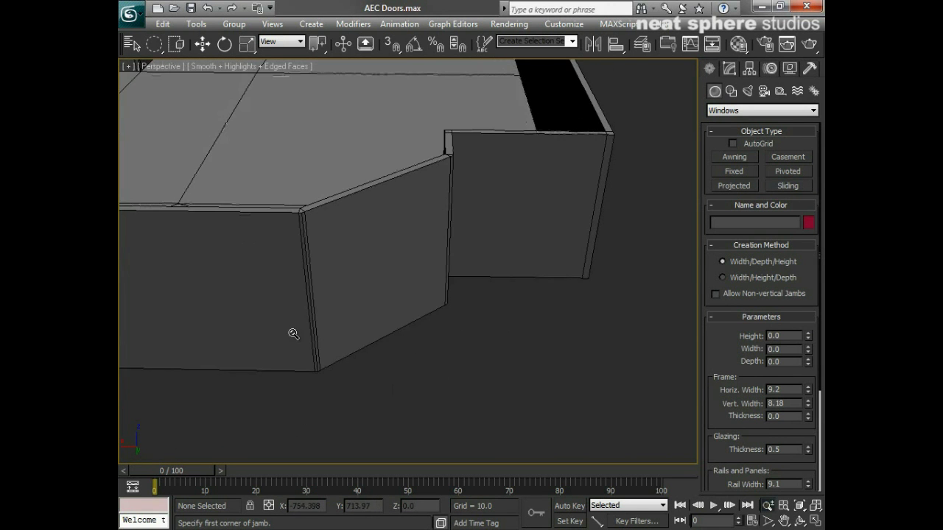
scroll(293, 333, "down", 5)
middle_click_drag(351, 332, 401, 327, "alt")
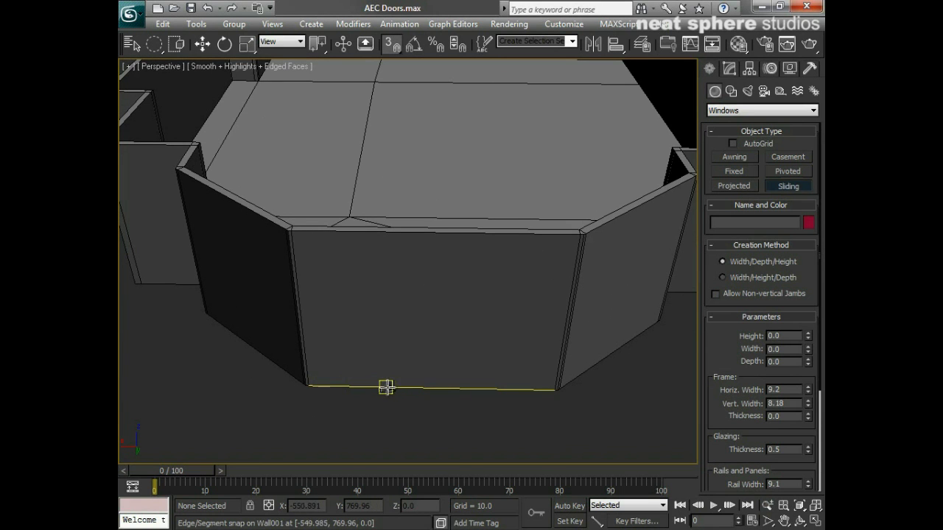
left_click_drag(380, 387, 479, 381)
left_click(479, 381)
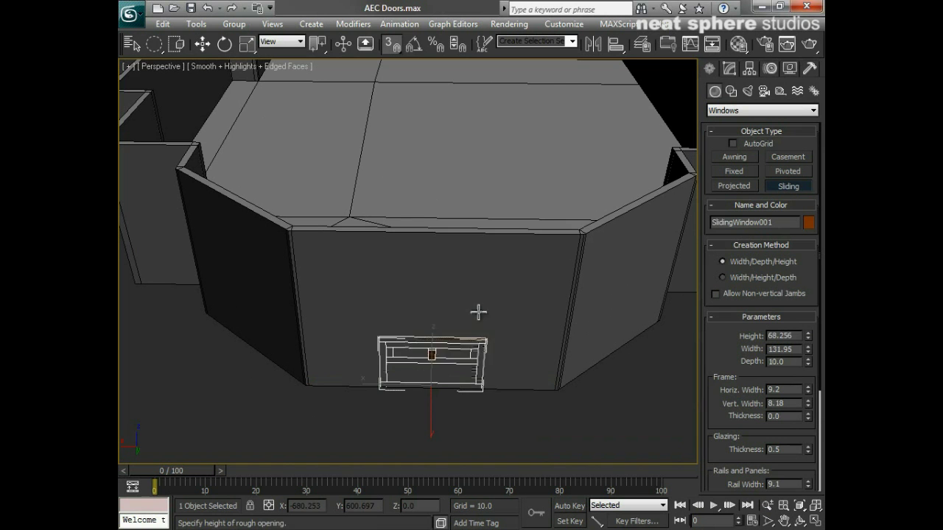
left_click(486, 256)
Finish the sliding window at about 152 high and raise it up the bay's front wall to about Z 62.8
middle_click_drag(364, 399, 387, 363, "alt")
key("w")
key("w")
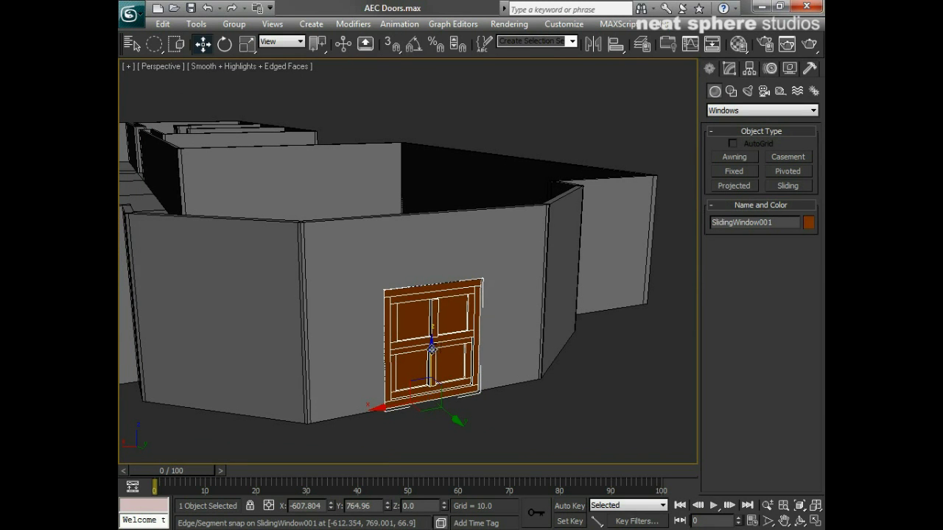
left_click_drag(432, 348, 438, 302)
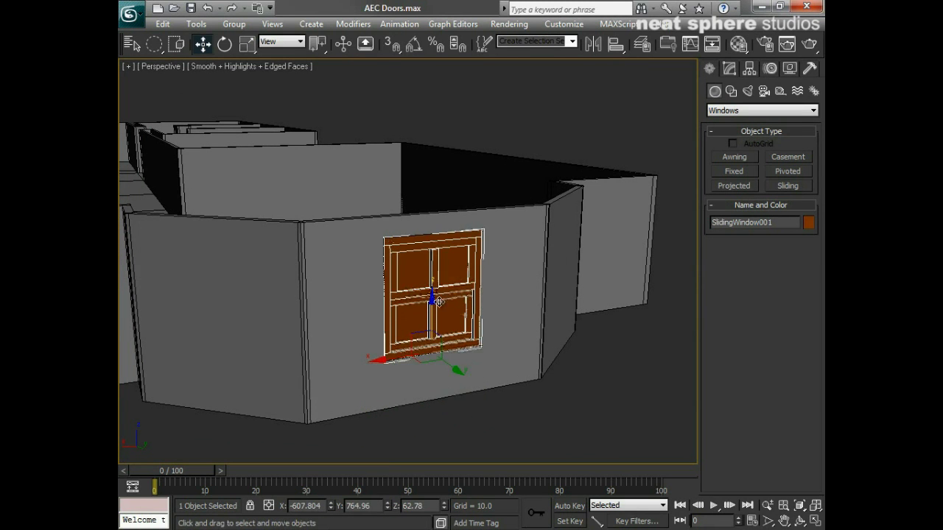
Set the sliding window's opening to 59%, keeping the Hung option on
left_click(729, 68)
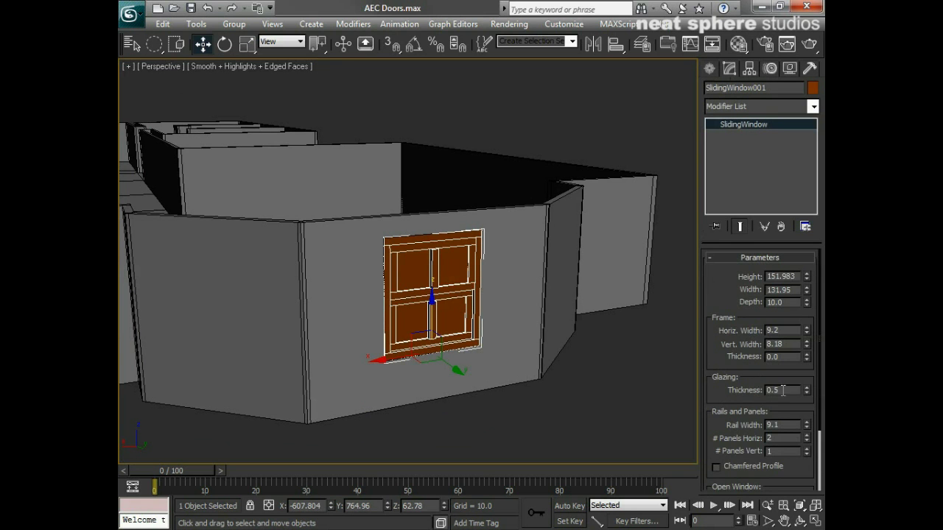
left_click_drag(718, 395, 718, 361)
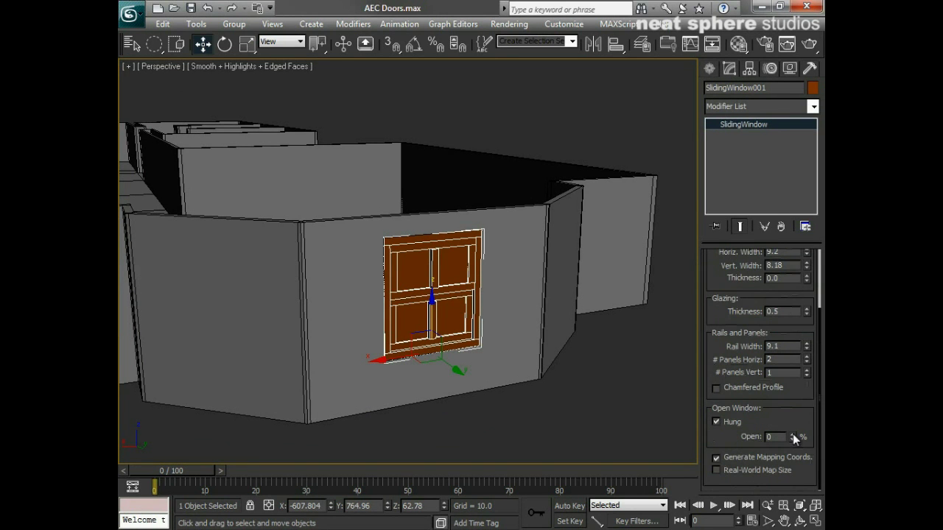
left_click_drag(793, 437, 782, 393)
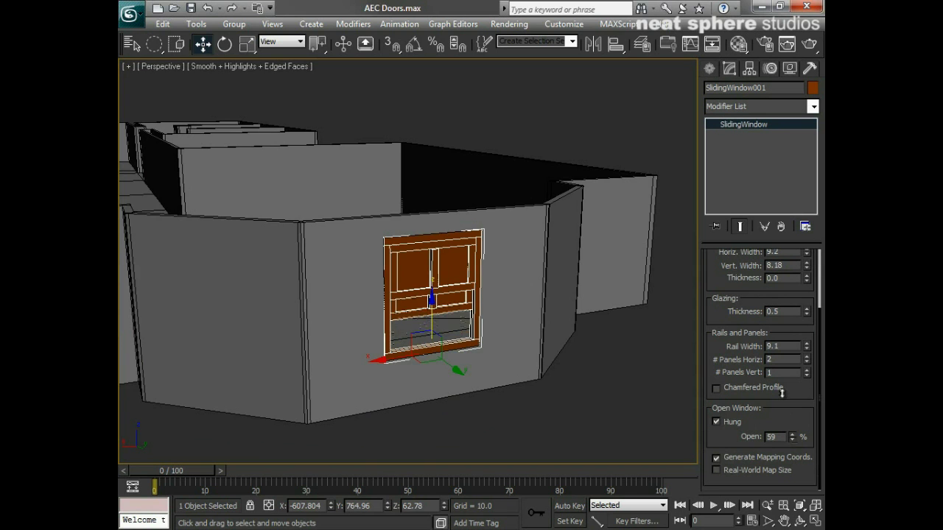
Check the window's fit from both sides of the wall and nudge it slightly along Y to 763.655
middle_click_drag(643, 378, 486, 356, "alt")
key("alt+z")
left_click_drag(497, 398, 501, 377)
middle_click_drag(499, 384, 603, 397, "alt")
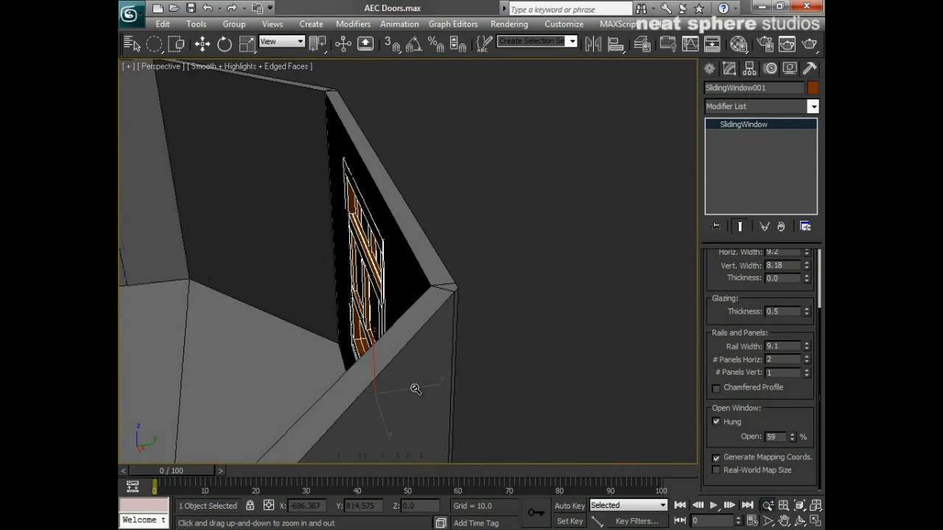
scroll(414, 388, "up", 5)
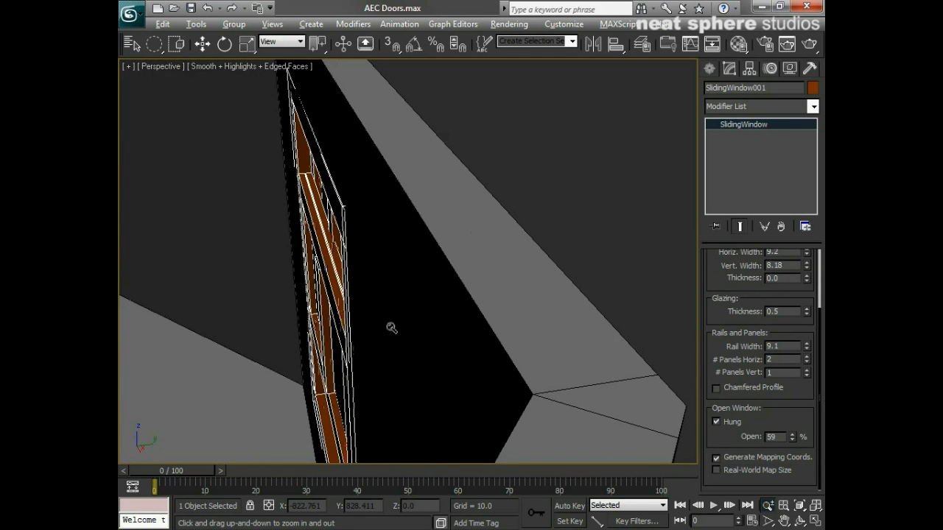
scroll(391, 328, "down", 5)
middle_click_drag(421, 366, 421, 390, "alt")
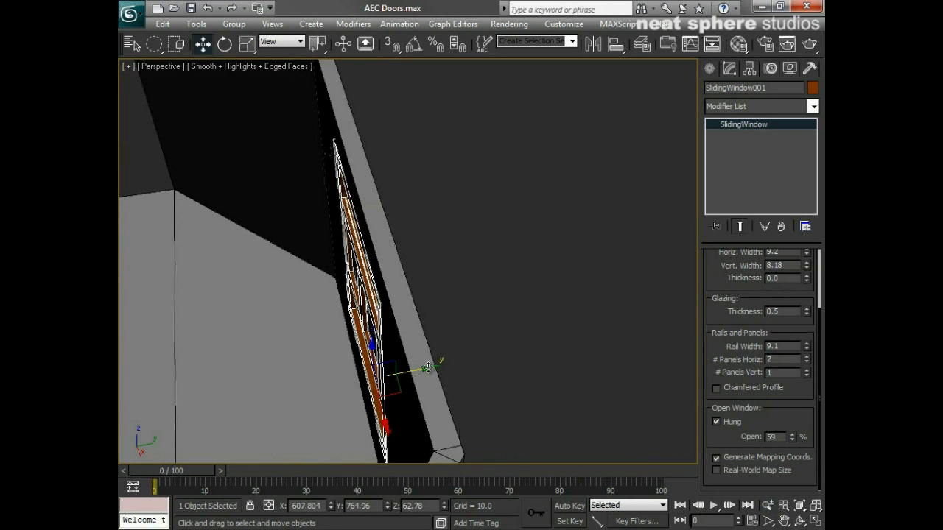
left_click_drag(427, 366, 426, 367)
middle_click_drag(426, 369, 399, 359, "alt")
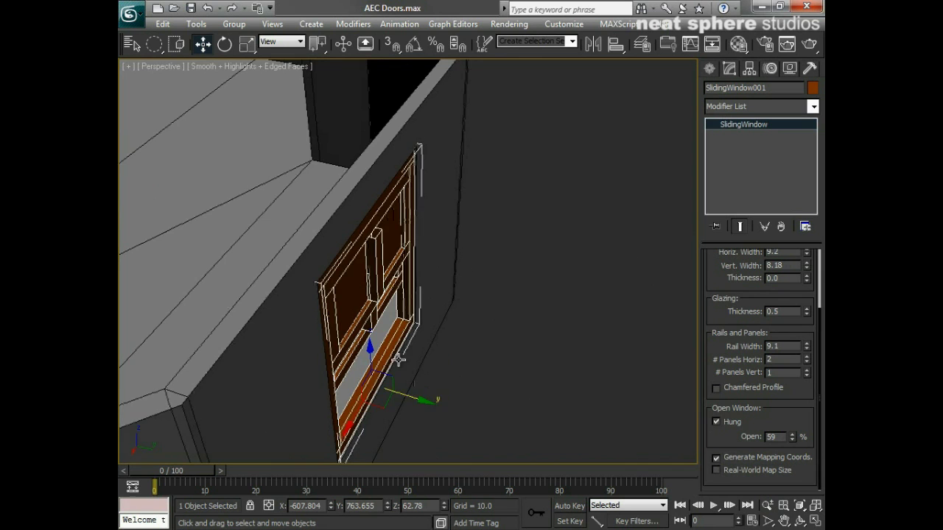
middle_click_drag(322, 274, 210, 240, "alt")
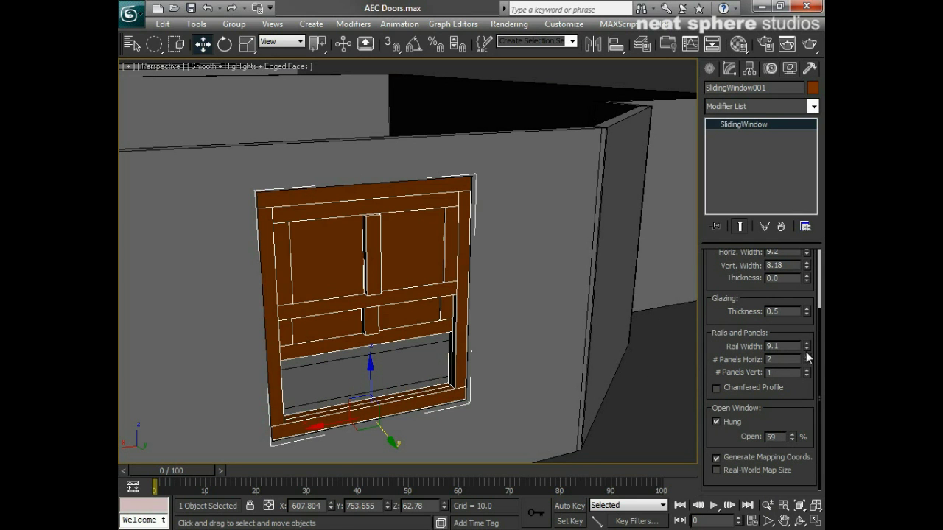
Set the sliding window's rail width to 4.641, horizontal frame width to 7.36, frame thickness to 1.56 and overall width to 124.033
left_click_drag(805, 350, 799, 383)
scroll(758, 298, "up", 3)
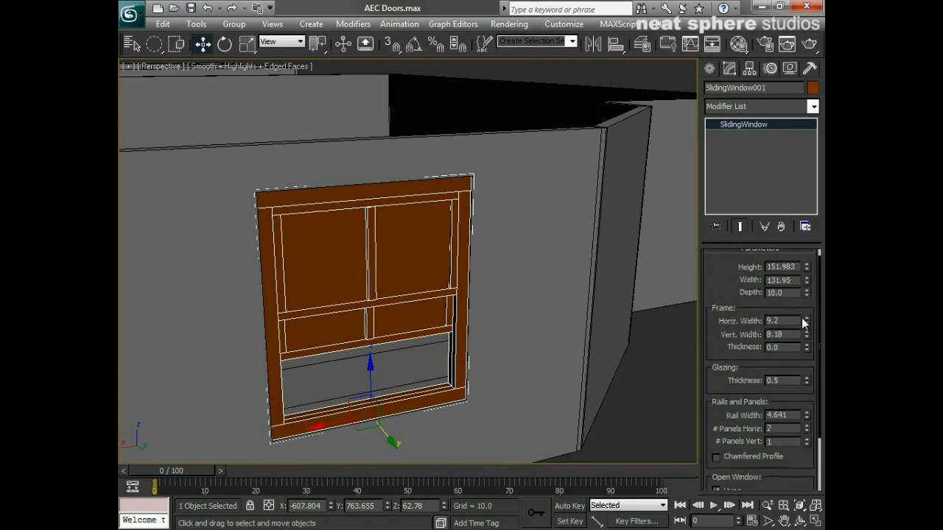
mouse_move(806, 322)
left_mouse_down()
mouse_move(799, 350)
mouse_move(797, 335)
left_mouse_up()
middle_click_drag(515, 368, 475, 305, "alt")
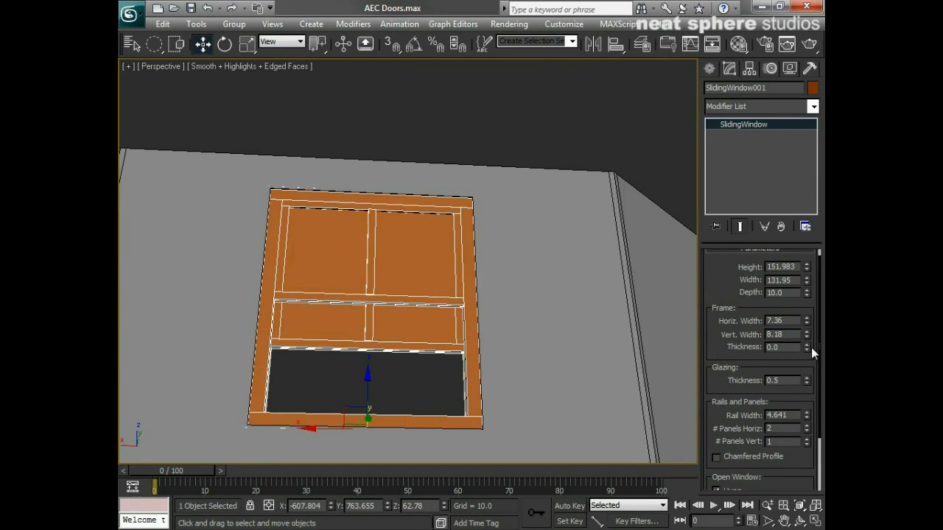
left_click_drag(803, 331, 793, 245)
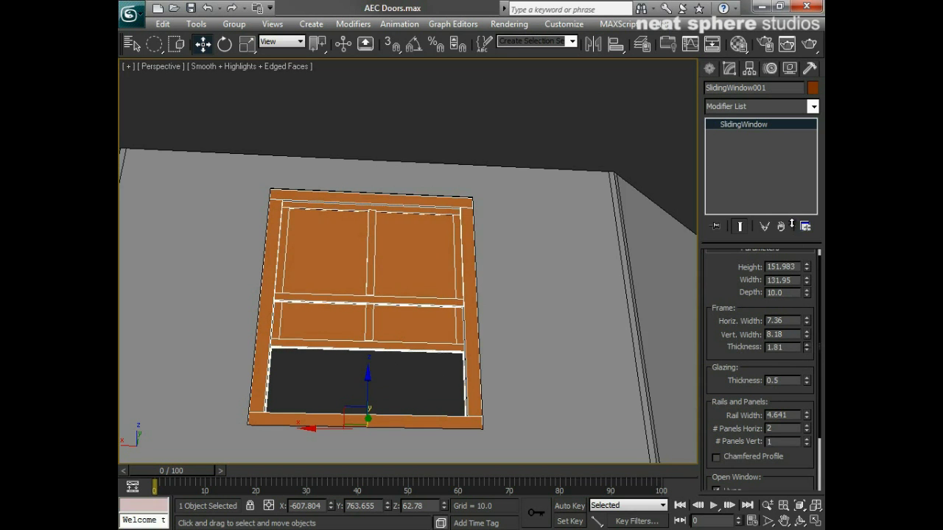
middle_click_drag(433, 318, 475, 358, "alt")
left_click_drag(722, 284, 723, 298)
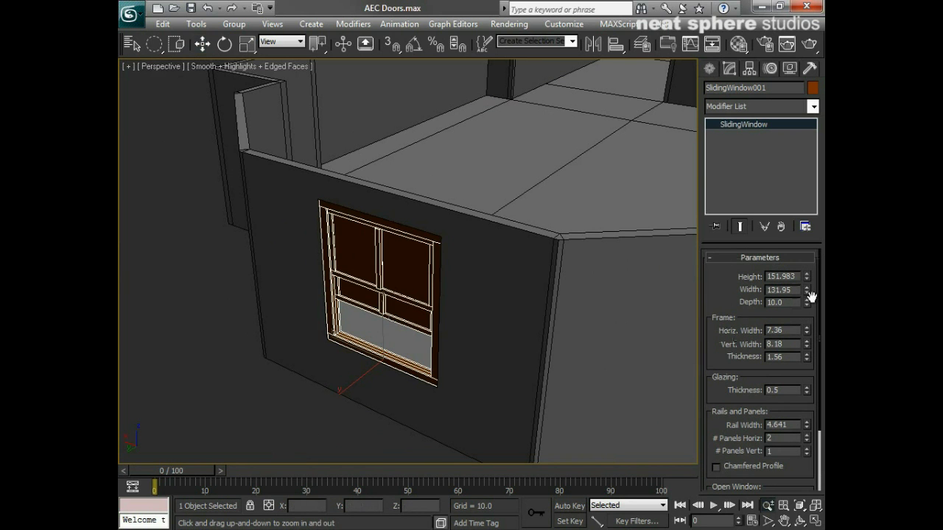
left_click_drag(807, 292, 779, 293)
Move the sliding window to one side of the bay's front wall and clone one copy of it along X to the other side
middle_click_drag(496, 321, 435, 333, "alt")
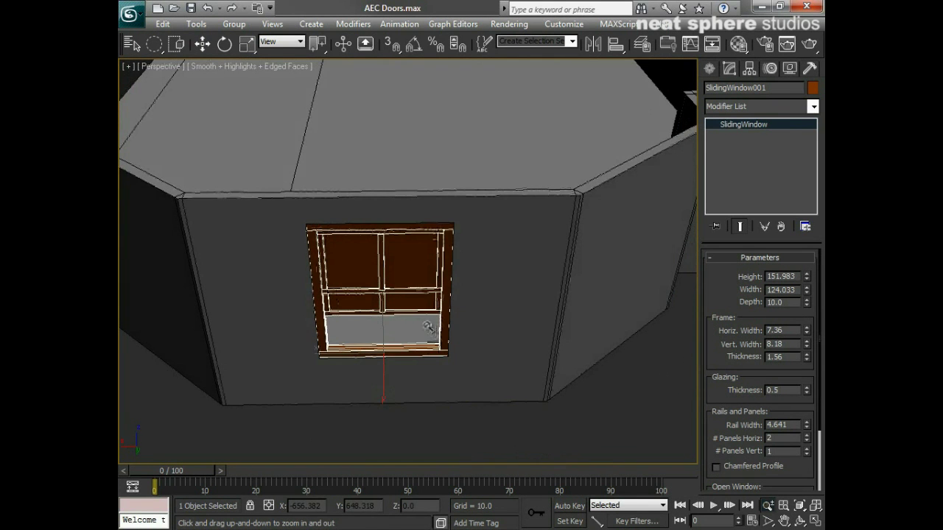
key("w")
mouse_move(344, 356)
left_mouse_down()
mouse_move(259, 355)
mouse_move(414, 352)
left_mouse_up()
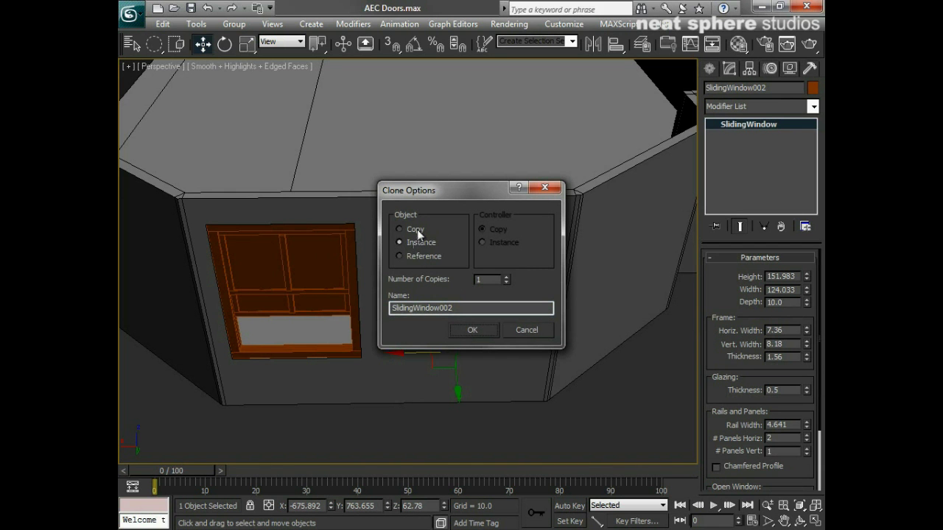
left_click(471, 330)
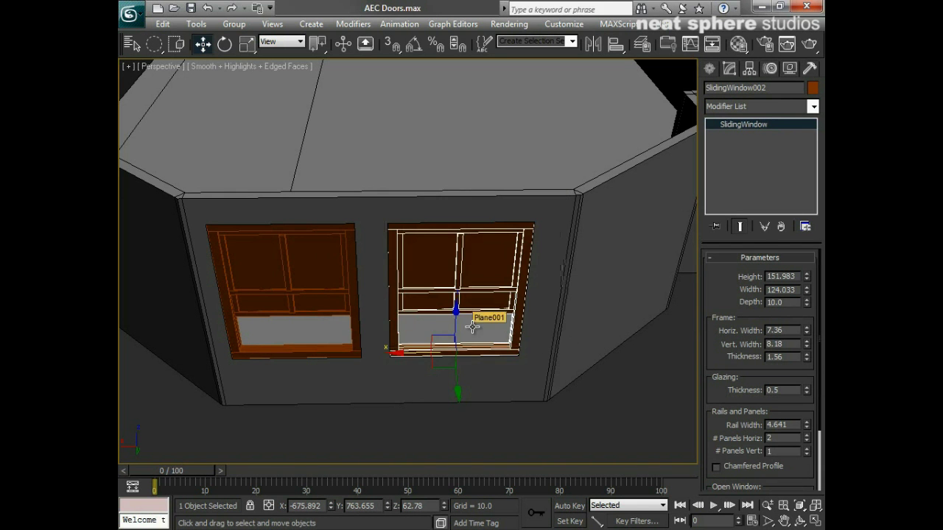
Shift both sliding windows along X to centre the pair on the bay's front wall, placing the original at about X -538.4
mouse_move(471, 327)
middle_mouse_down("alt")
mouse_move(453, 317)
mouse_move(449, 336)
mouse_move(464, 332)
mouse_move(445, 330)
mouse_move(420, 349)
middle_mouse_up("alt")
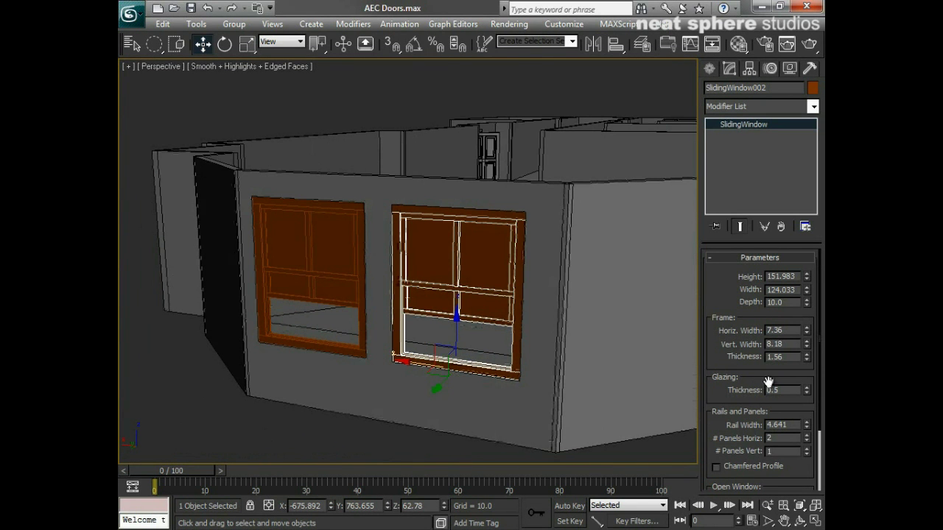
middle_click_drag(452, 379, 476, 408, "alt")
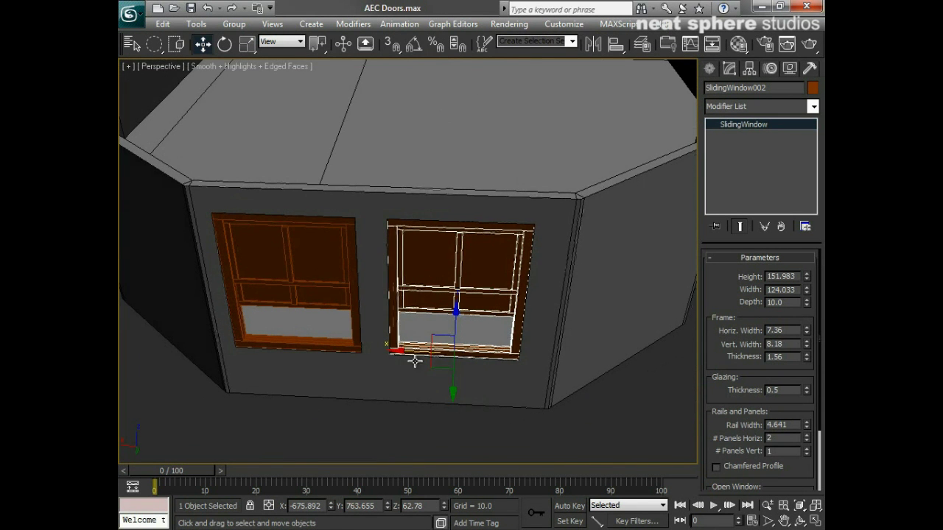
left_click_drag(414, 358, 425, 351)
left_click(332, 302)
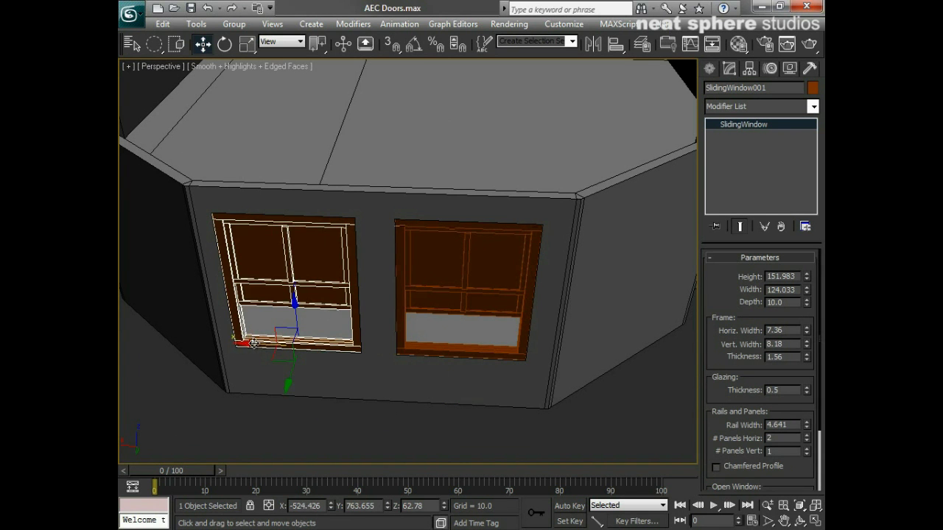
left_click_drag(253, 343, 268, 343)
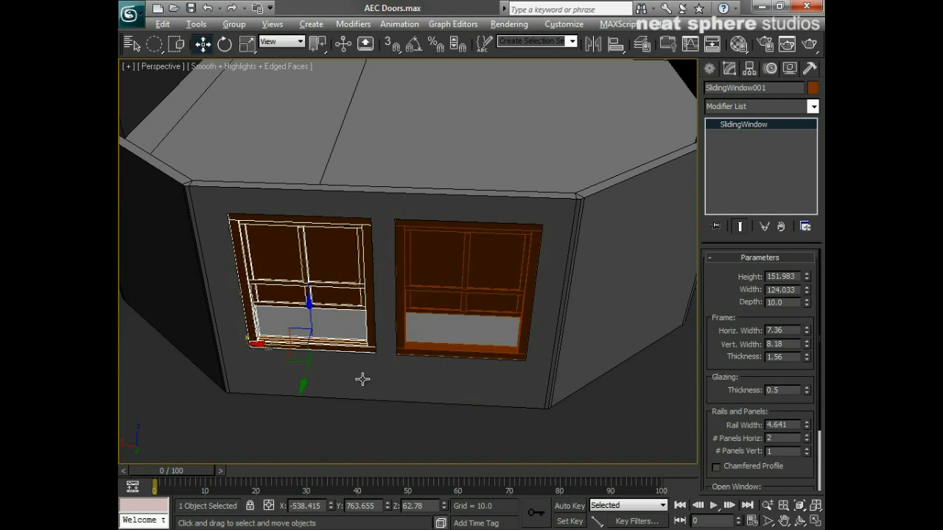
Examine the pair of sliding windows in the bay wall and the surrounding house walls from several angles
middle_click_drag(362, 380, 459, 375, "alt")
key("alt+z")
left_click_drag(440, 312, 437, 331)
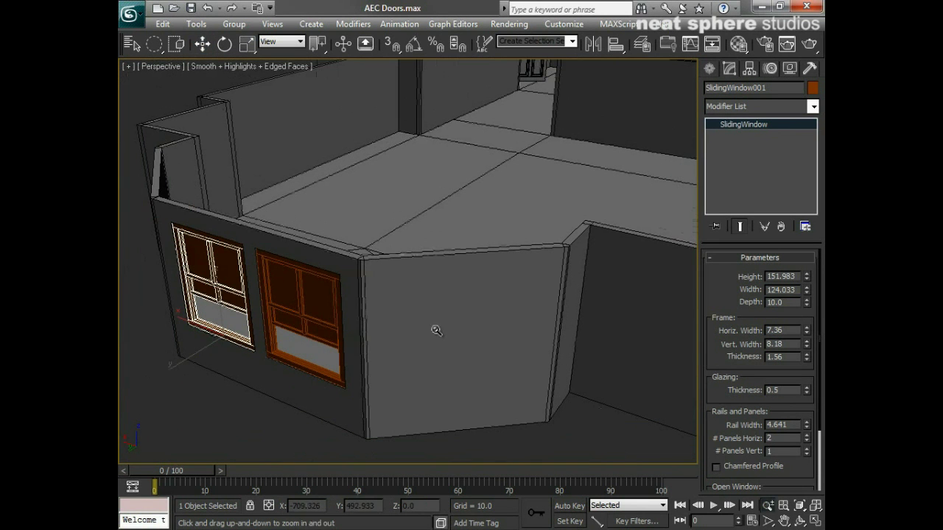
key("w")
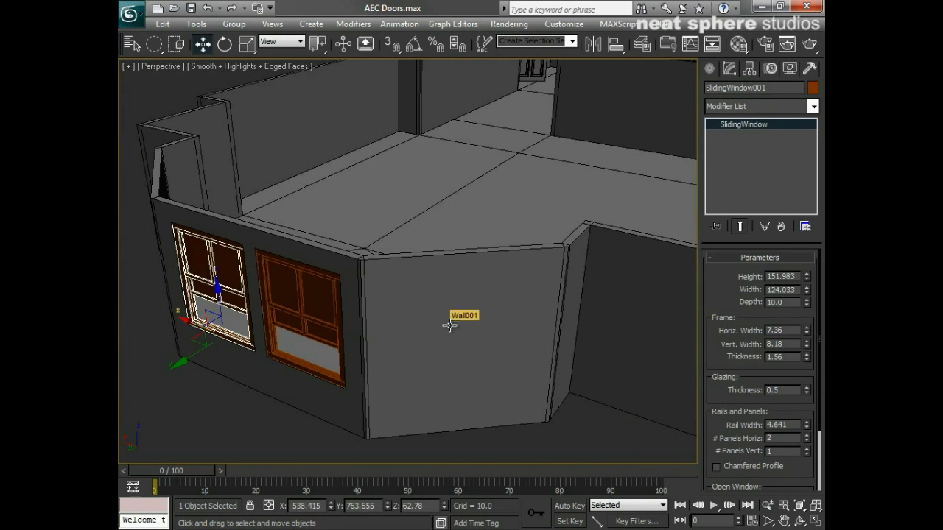
middle_click_drag(449, 324, 366, 392, "alt")
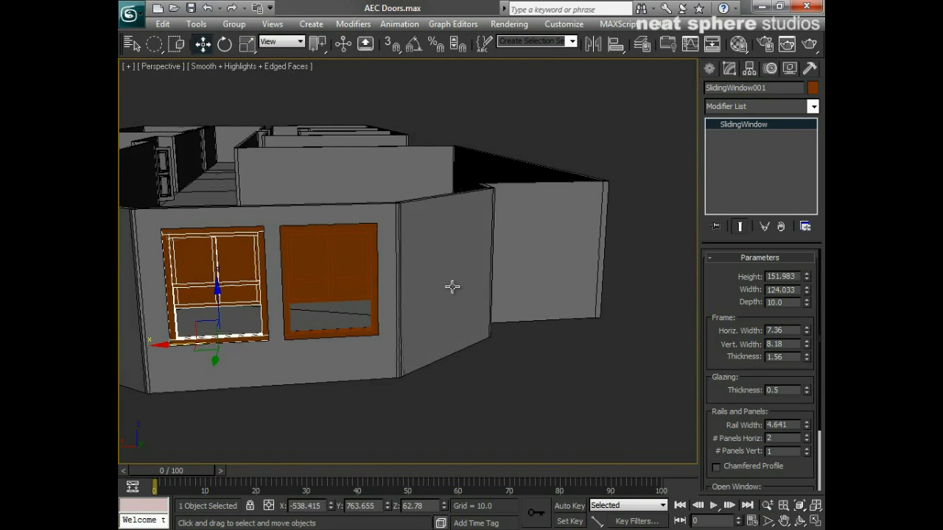
middle_click_drag(453, 287, 397, 219, "alt")
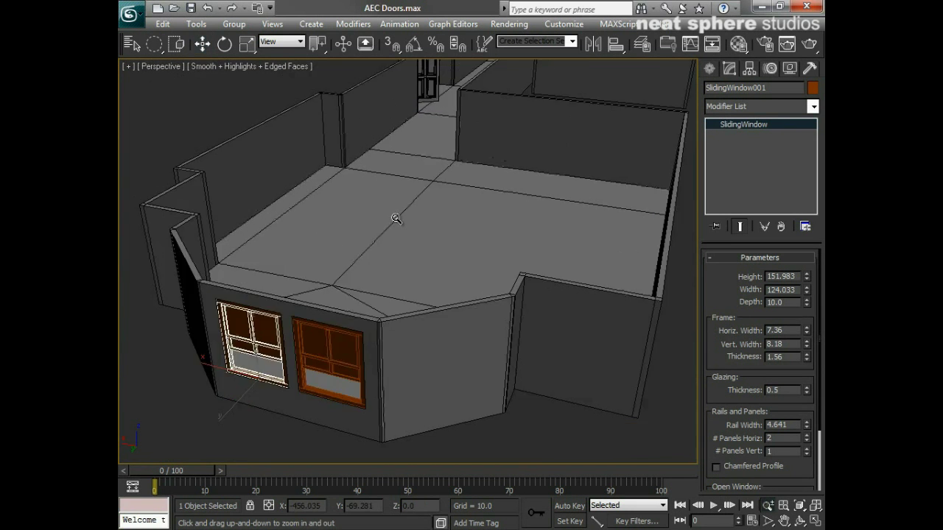
left_click_drag(396, 218, 385, 247)
middle_click_drag(381, 252, 404, 253, "alt")
left_click(494, 431)
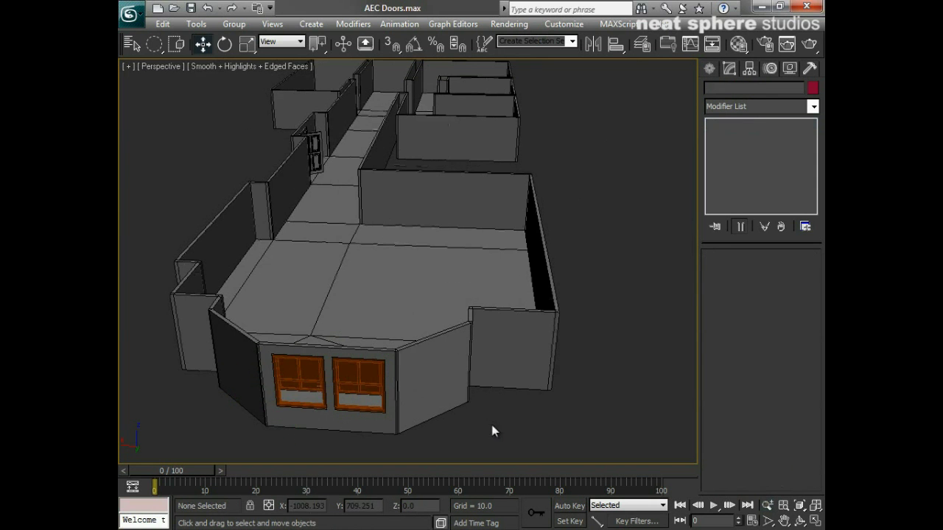
middle_click_drag(351, 403, 400, 369, "alt")
scroll(402, 378, "up", 3)
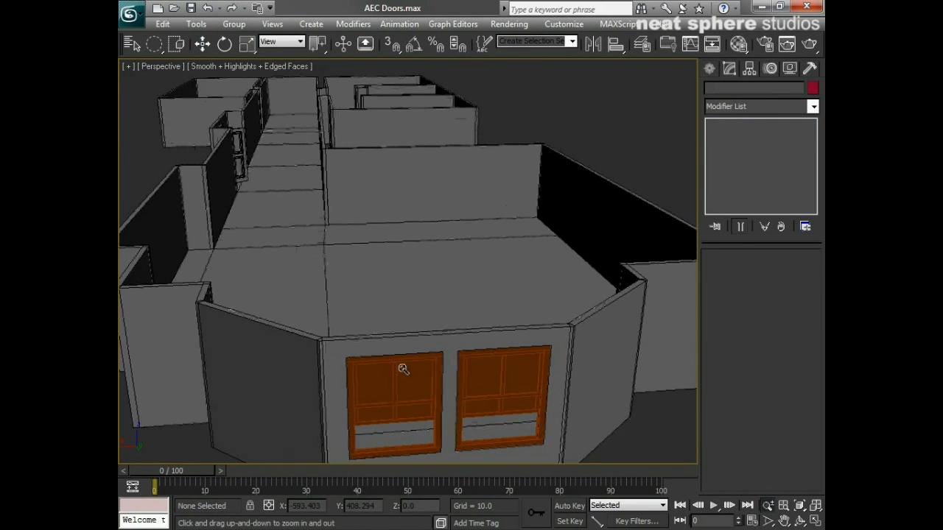
key("w")
left_click(400, 374)
middle_click_drag(457, 394, 410, 370, "alt")
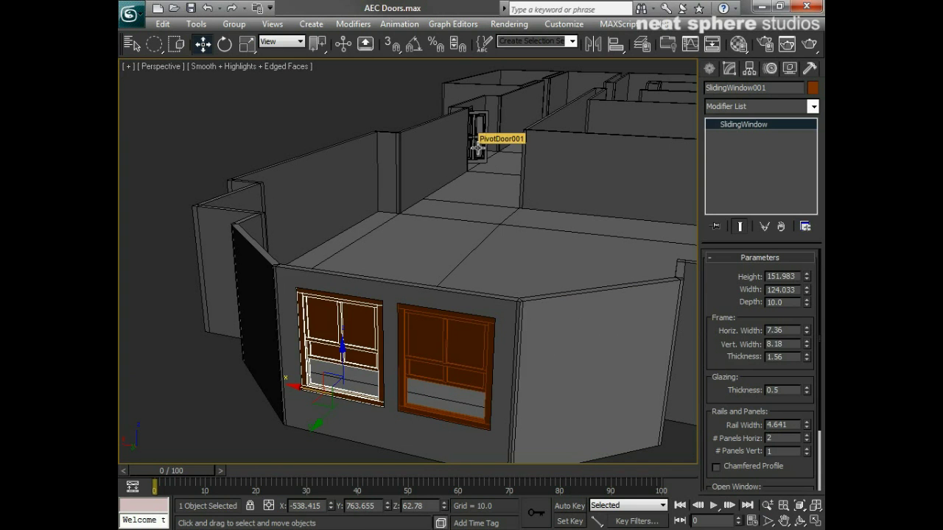
left_click(265, 148)
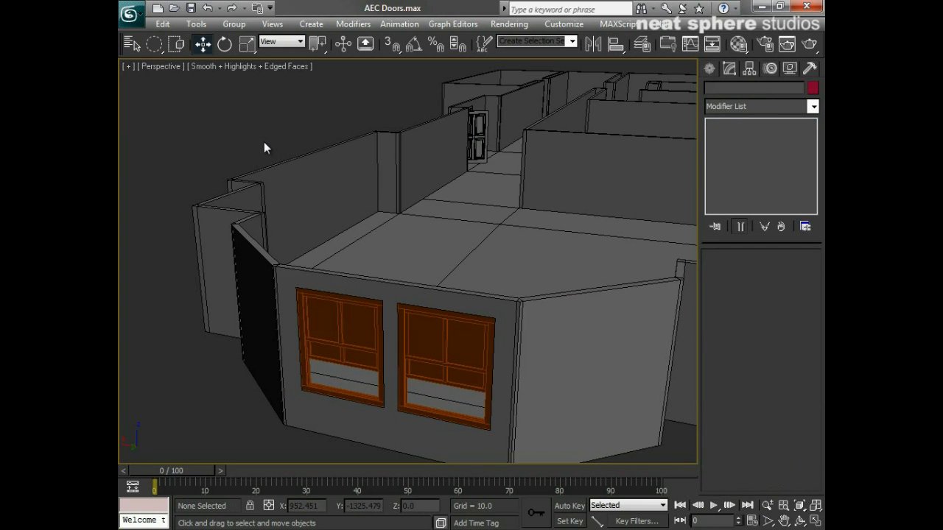